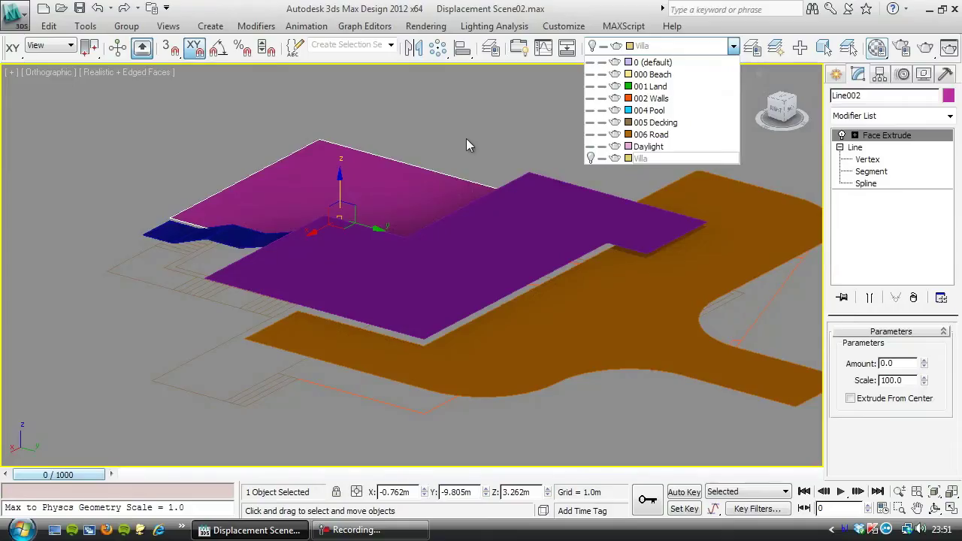
# - Turn the Villa layer back on so the building shows over the slabs and road
pyautogui.click(462, 143)
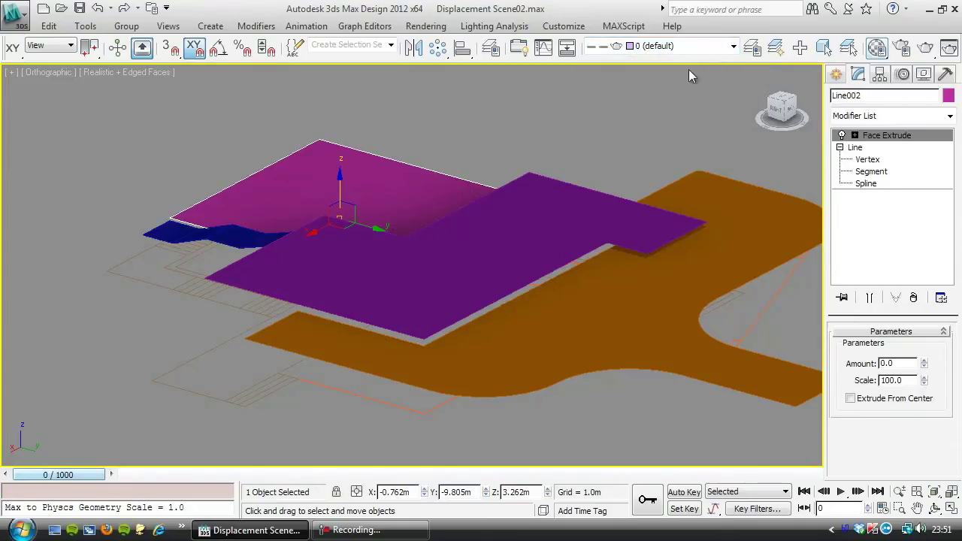
pyautogui.click(711, 47)
pyautogui.click(590, 159)
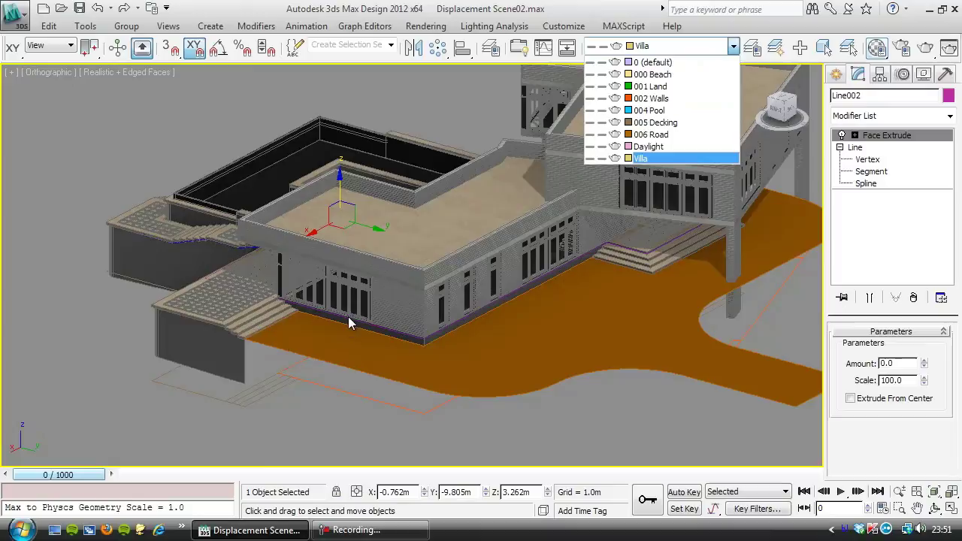
# - Hide the Villa layer again and select the orange Drive shape
pyautogui.click(590, 158)
pyautogui.click(519, 145)
pyautogui.click(602, 298)
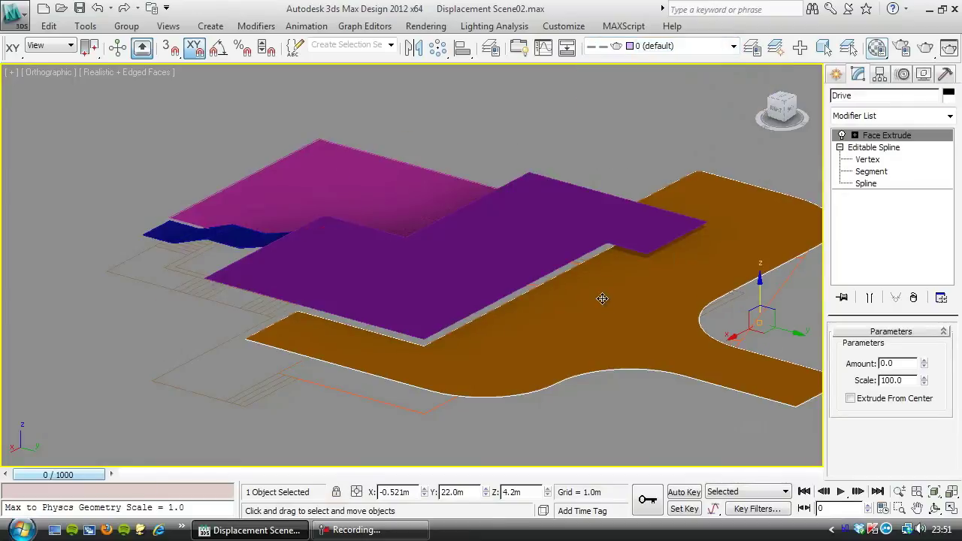
# - Shift Drive's front-edge spline segments so the driveway tucks under the building
pyautogui.click(880, 172)
pyautogui.click(548, 281)
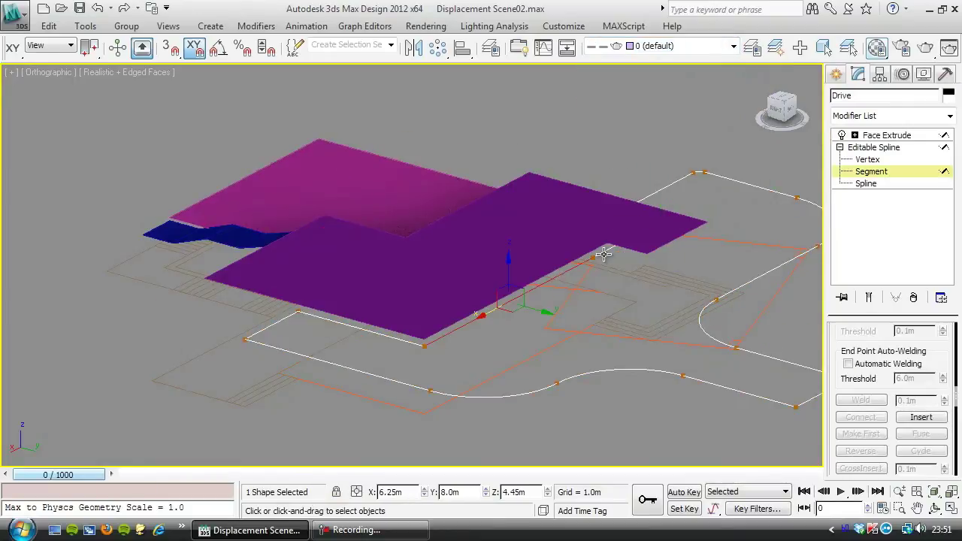
pyautogui.click(606, 252)
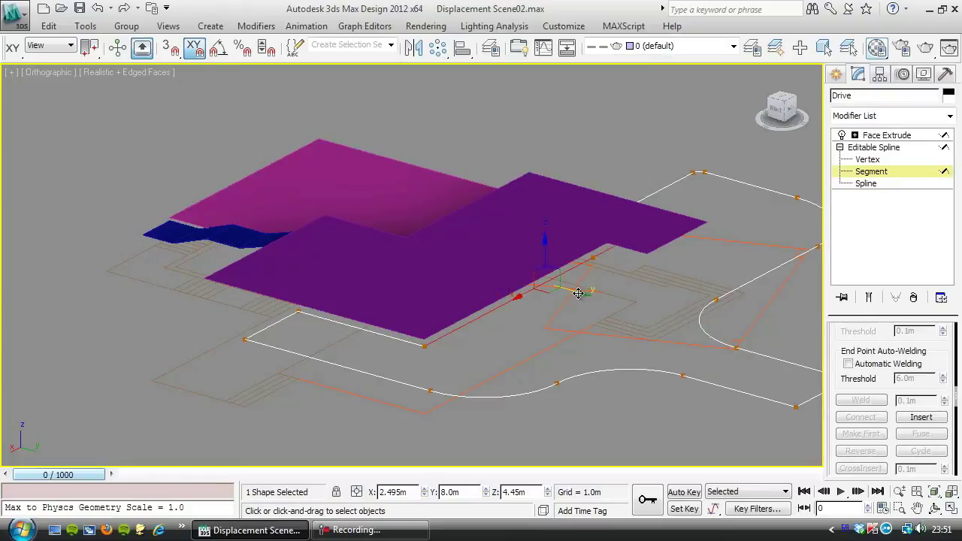
pyautogui.moveTo(578, 294); pyautogui.dragTo(566, 290)
pyautogui.click(383, 336)
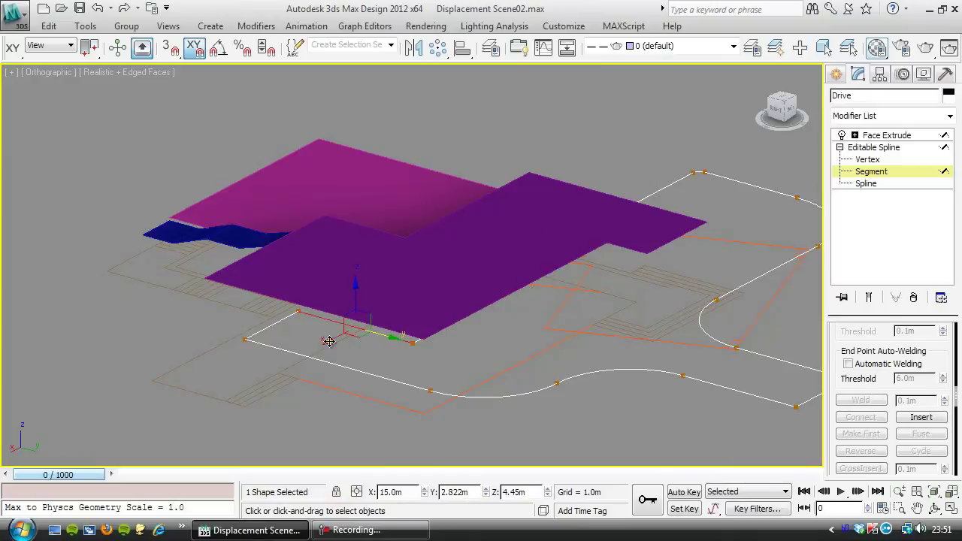
pyautogui.moveTo(329, 340); pyautogui.dragTo(339, 335)
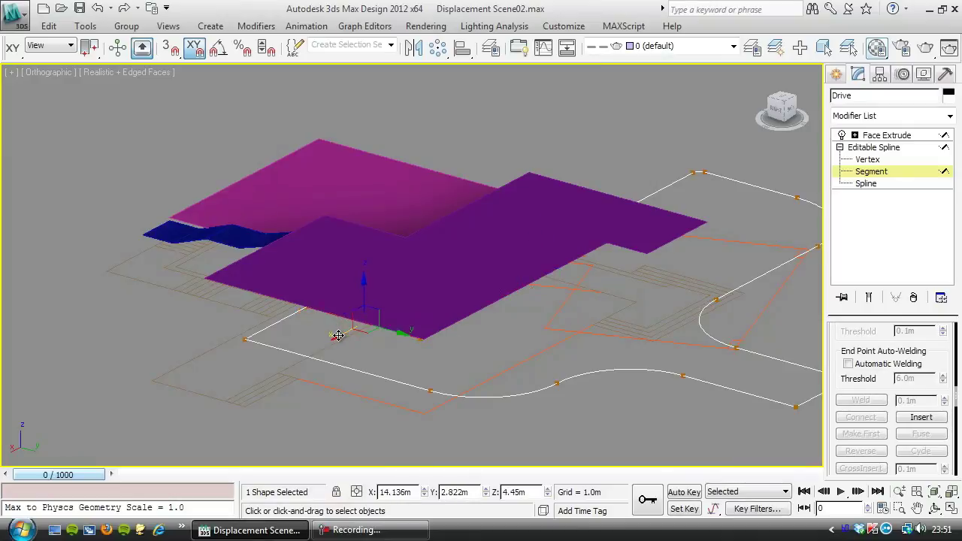
pyautogui.click(873, 175)
# - Move Line001's front segment slightly to the right along X
pyautogui.click(337, 300)
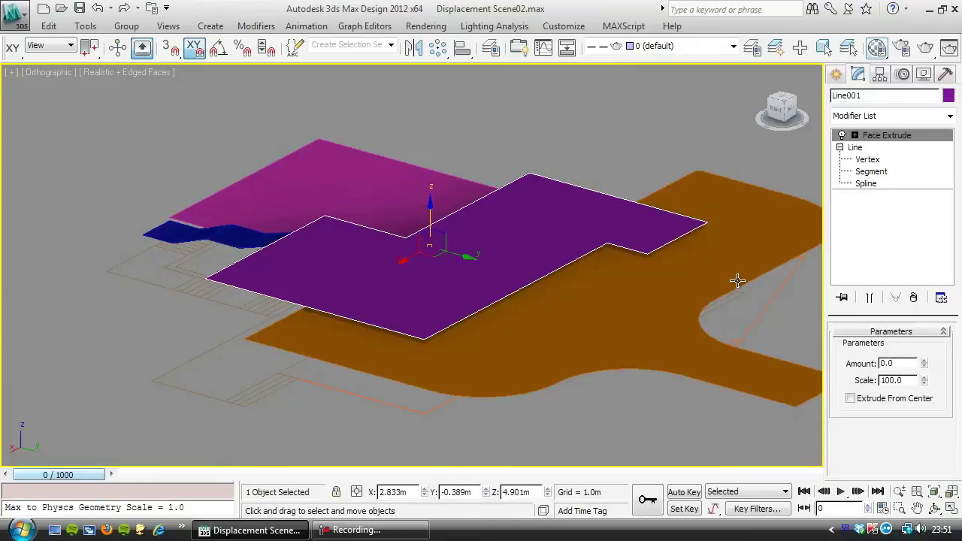
pyautogui.click(871, 171)
pyautogui.click(347, 320)
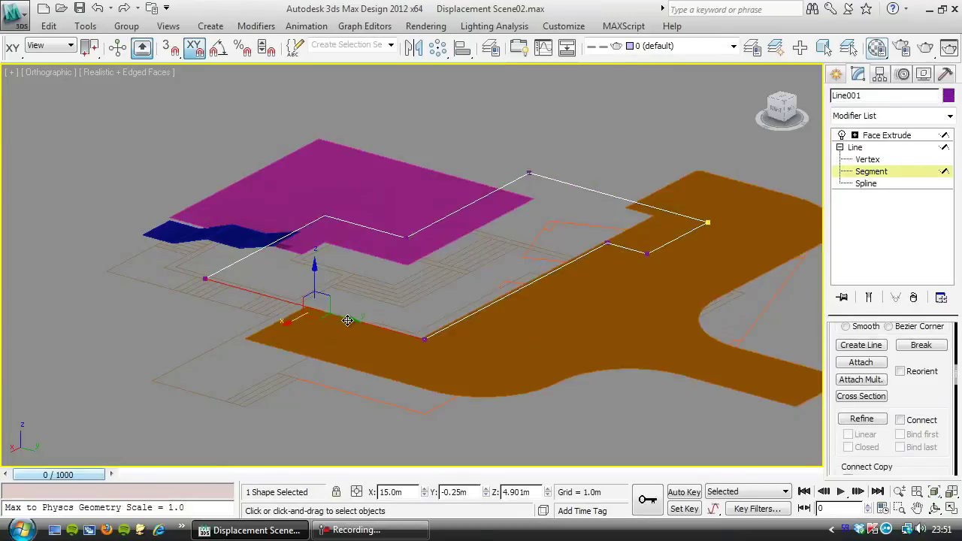
pyautogui.moveTo(464, 280)
pyautogui.keyDown('alt'); pyautogui.mouseDown(button='middle')
pyautogui.moveTo(437, 302)
pyautogui.moveTo(409, 301)
pyautogui.moveTo(390, 353)
pyautogui.moveTo(261, 341)
pyautogui.mouseUp(button='middle'); pyautogui.keyUp('alt')
pyautogui.moveTo(258, 340); pyautogui.dragTo(269, 339)
# - Nudge Line001's bottom segment slightly along Y, then deselect the shape
pyautogui.click(525, 432)
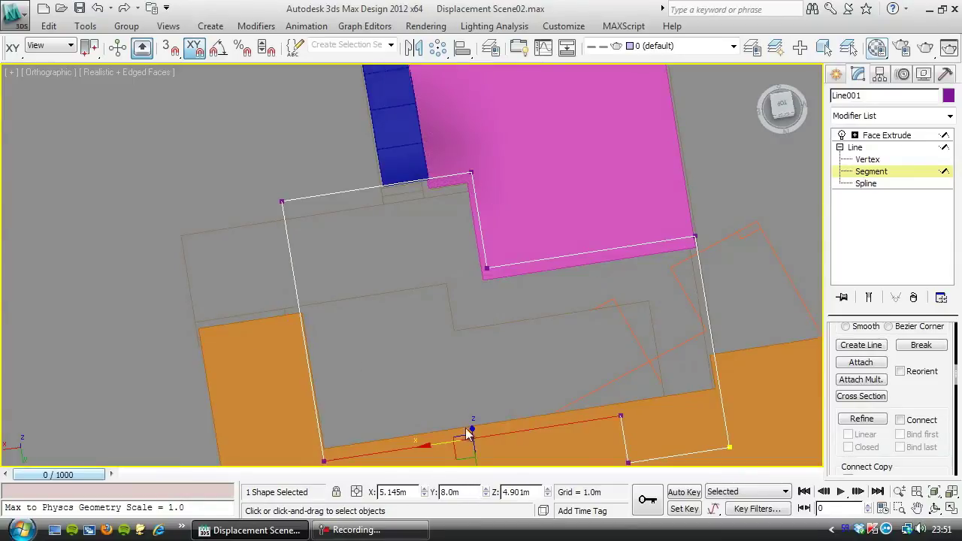
pyautogui.moveTo(474, 453); pyautogui.dragTo(483, 383, button='middle')
pyautogui.moveTo(483, 383); pyautogui.dragTo(484, 376)
pyautogui.click(870, 174)
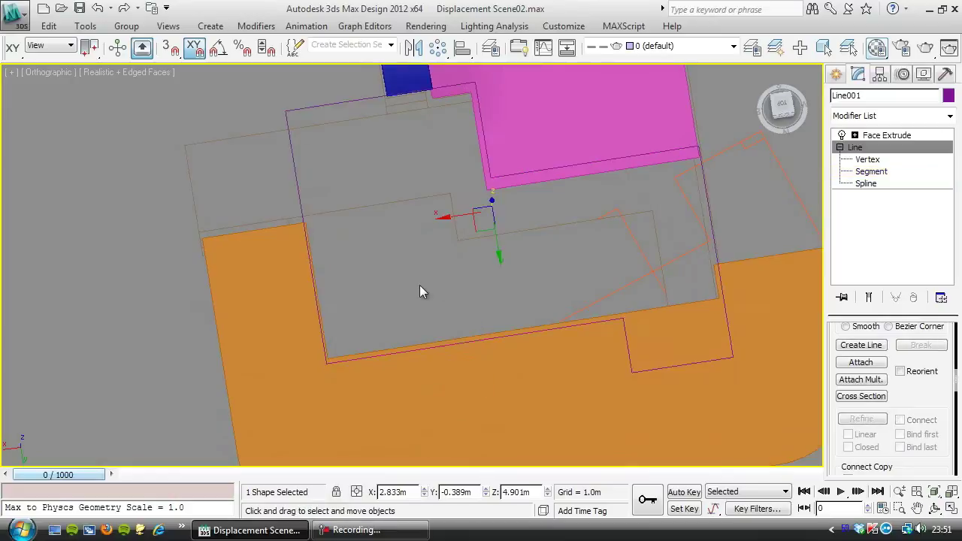
pyautogui.click(419, 285)
pyautogui.scroll(-4, 240, 328)
pyautogui.keyDown('alt'); pyautogui.moveTo(250, 332); pyautogui.dragTo(614, 333, button='middle'); pyautogui.keyUp('alt')
# - Raise the long Rectangle002 outline on Z to 4.881 m
pyautogui.click(619, 332)
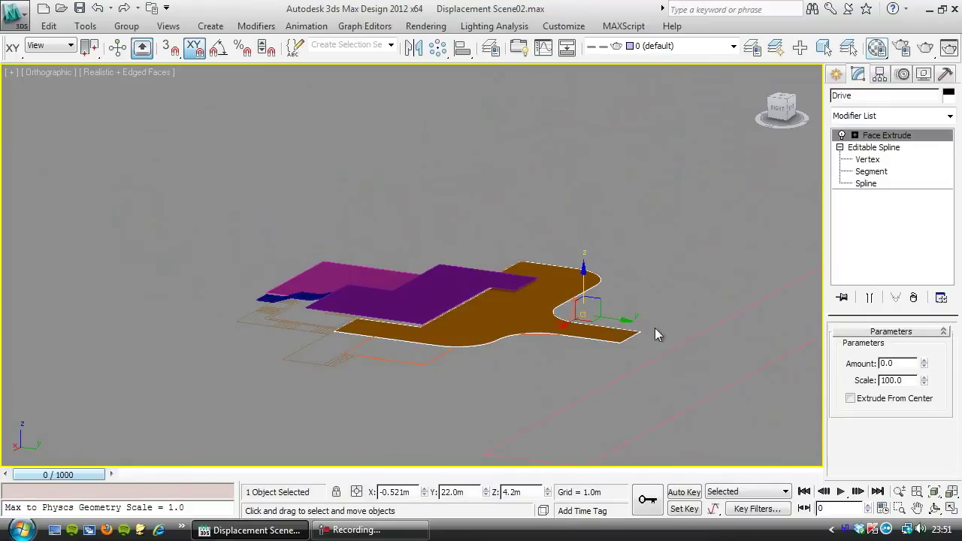
pyautogui.moveTo(618, 381); pyautogui.dragTo(519, 332, button='middle')
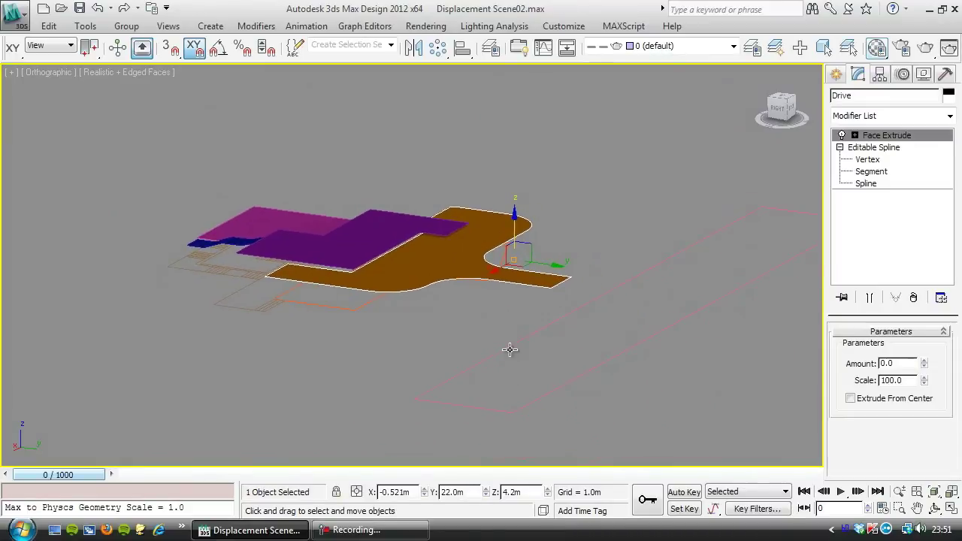
pyautogui.click(511, 348)
pyautogui.moveTo(638, 269); pyautogui.dragTo(638, 228)
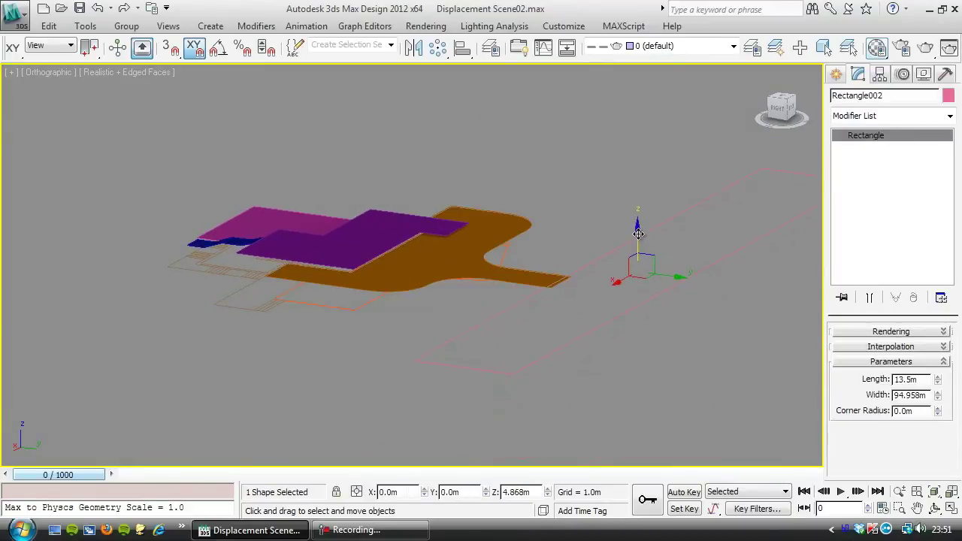
# - Apply a Face Extrude modifier to Rectangle002, then deselect it
pyautogui.click(950, 116)
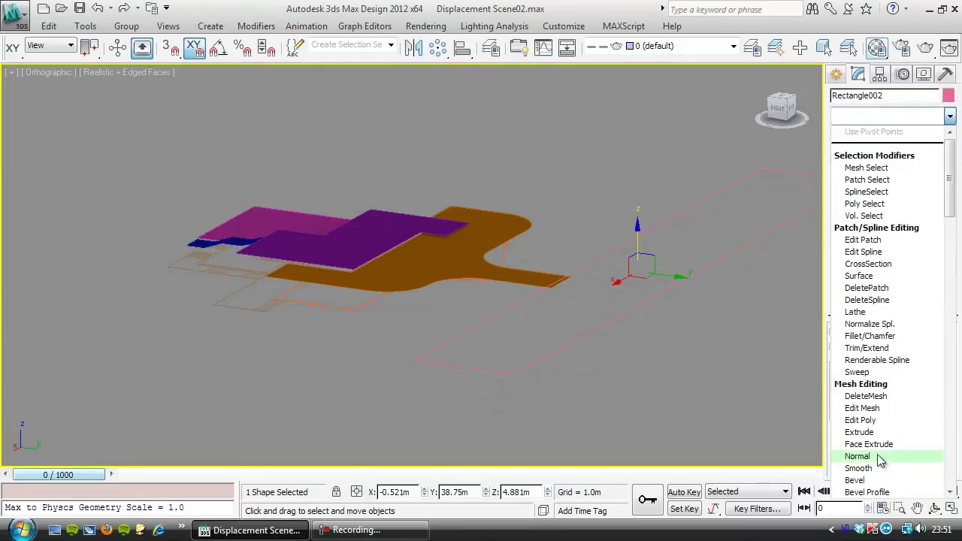
pyautogui.click(879, 443)
pyautogui.moveTo(616, 348); pyautogui.dragTo(515, 322, button='middle')
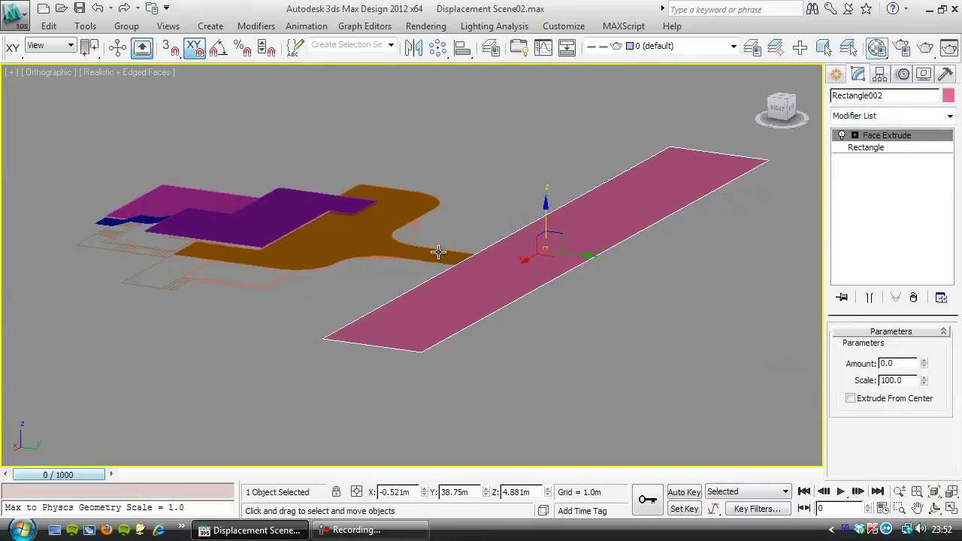
pyautogui.click(466, 173)
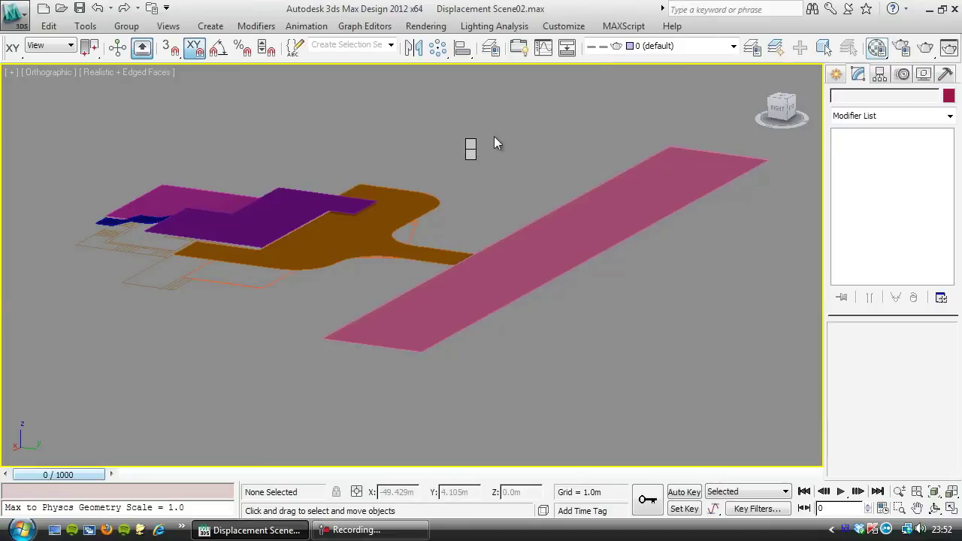
# - Unhide the Displaced Mesh01 terrain with Unhide by Name
pyautogui.rightClick(501, 76)
pyautogui.click(421, 104)
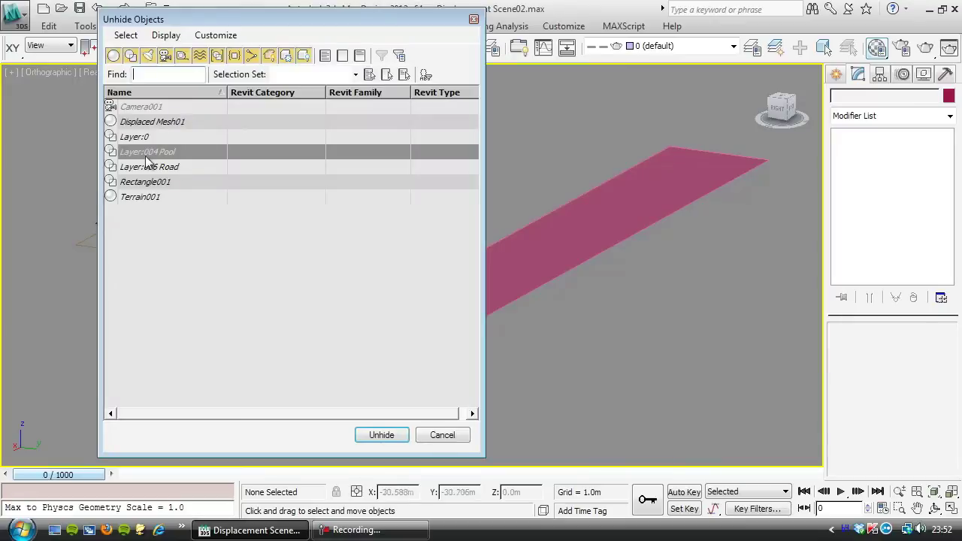
pyautogui.doubleClick(156, 123)
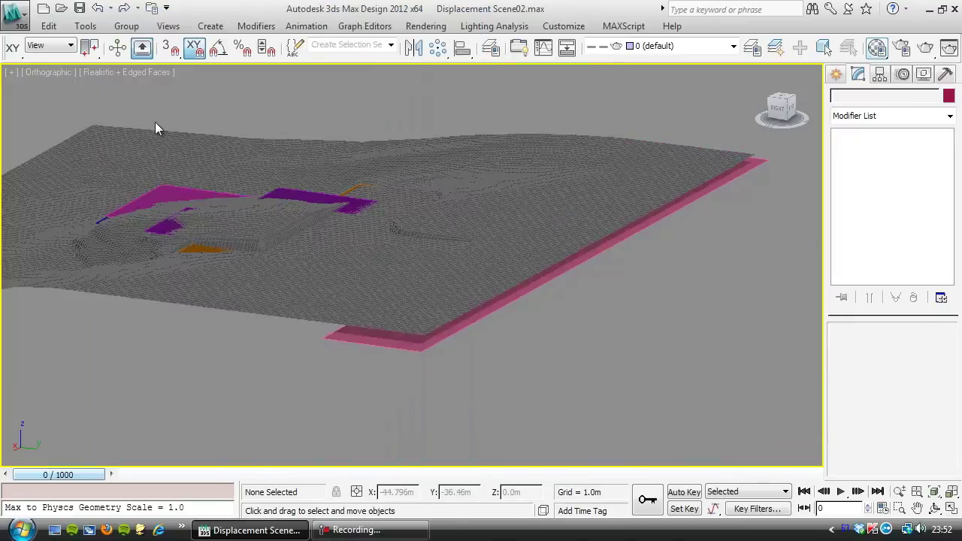
# - Move the pink Rectangle002 strip up on Z, then select Drive from a side view
pyautogui.click(395, 346)
pyautogui.moveTo(544, 218); pyautogui.dragTo(547, 209)
pyautogui.keyDown('alt'); pyautogui.moveTo(422, 227); pyautogui.dragTo(516, 326, button='middle'); pyautogui.keyUp('alt')
pyautogui.click(433, 409)
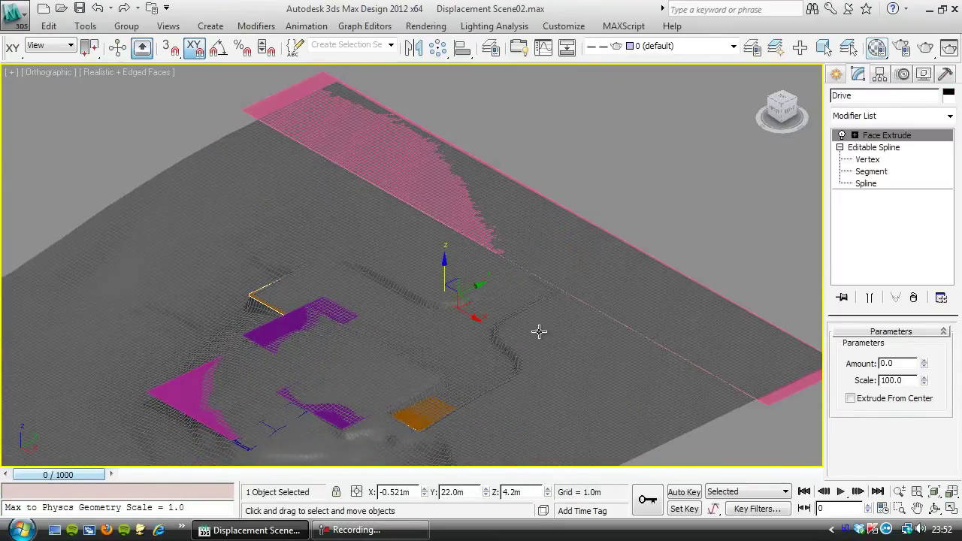
pyautogui.keyDown('alt'); pyautogui.moveTo(535, 320); pyautogui.dragTo(550, 299, button='middle'); pyautogui.keyUp('alt')
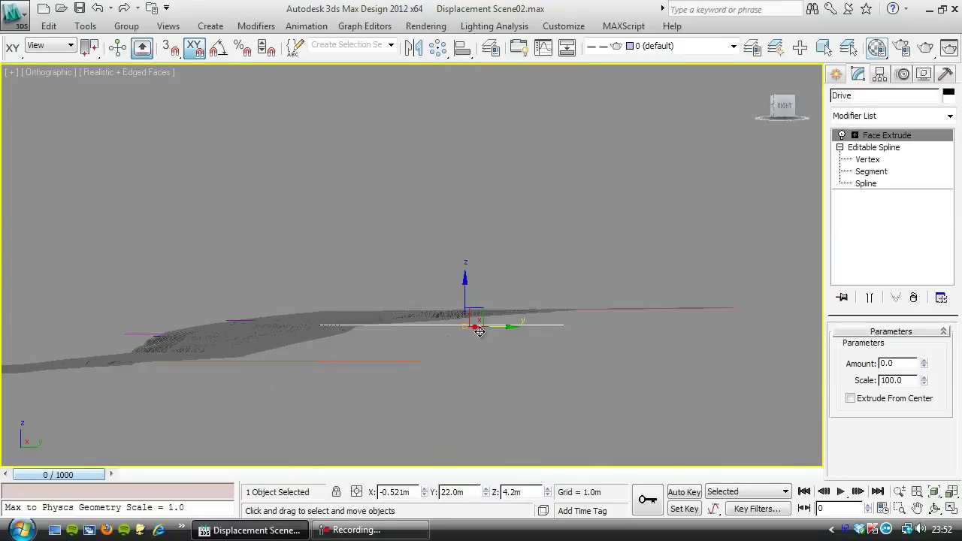
pyautogui.keyDown('alt'); pyautogui.moveTo(480, 332); pyautogui.dragTo(460, 338, button='middle'); pyautogui.keyUp('alt')
# - Add a Shell to Drive with Outer Amount 0.0 m and Inner Amount about 0.81 m
pyautogui.click(950, 117)
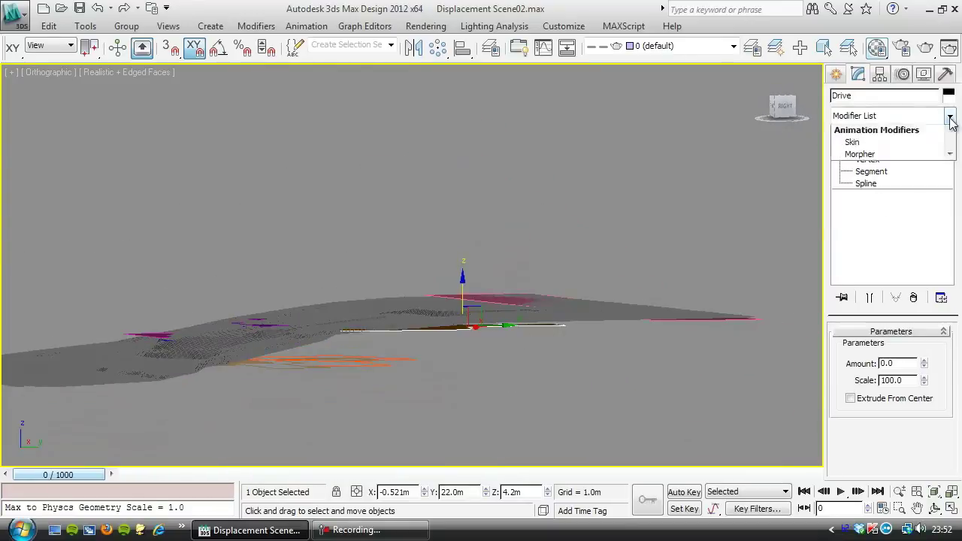
pyautogui.scroll(-5, 872, 391)
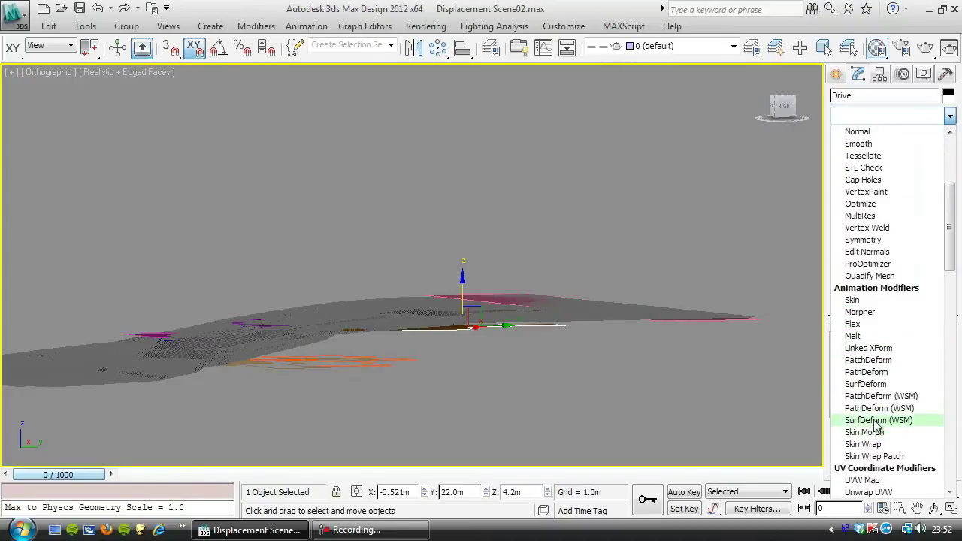
pyautogui.scroll(-9, 874, 426)
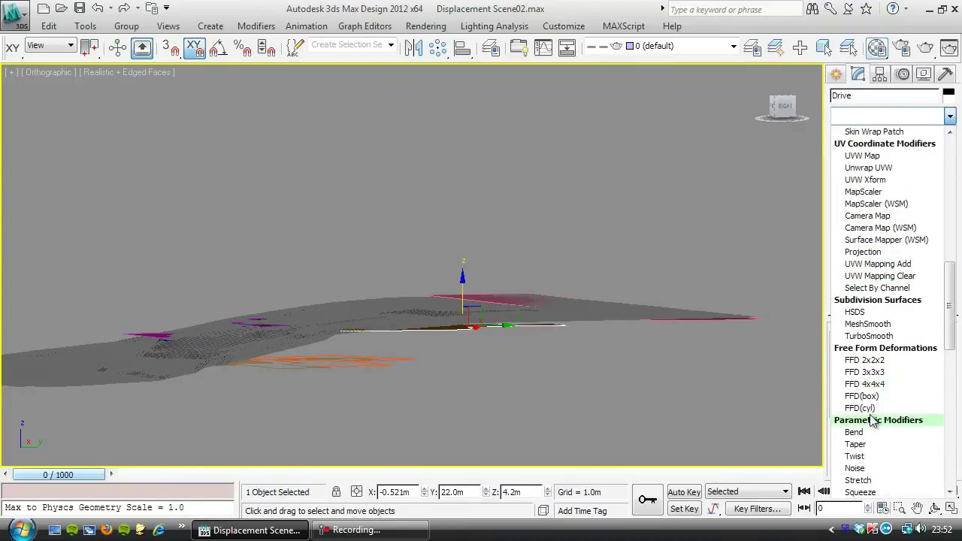
pyautogui.scroll(-5, 874, 418)
pyautogui.click(876, 359)
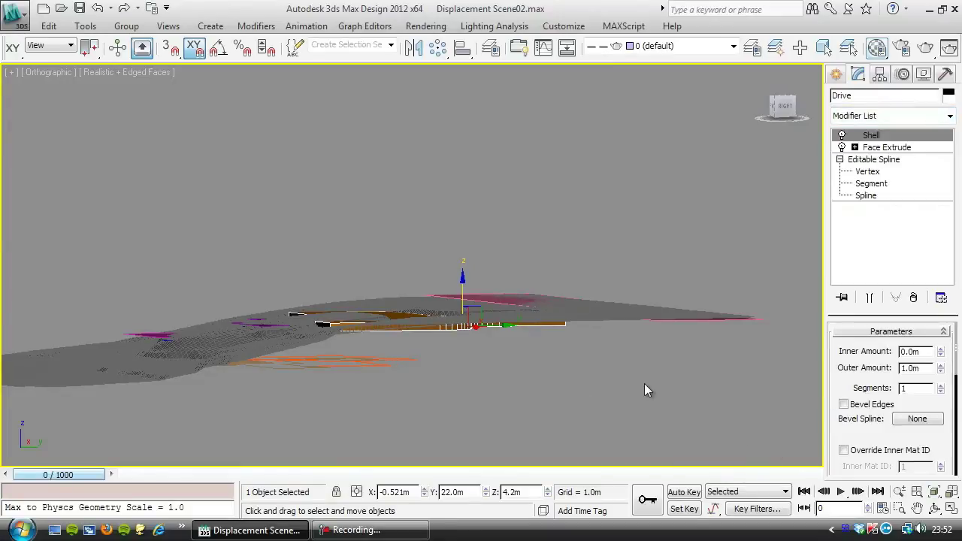
pyautogui.moveTo(942, 368); pyautogui.dragTo(943, 367)
pyautogui.rightClick(942, 367)
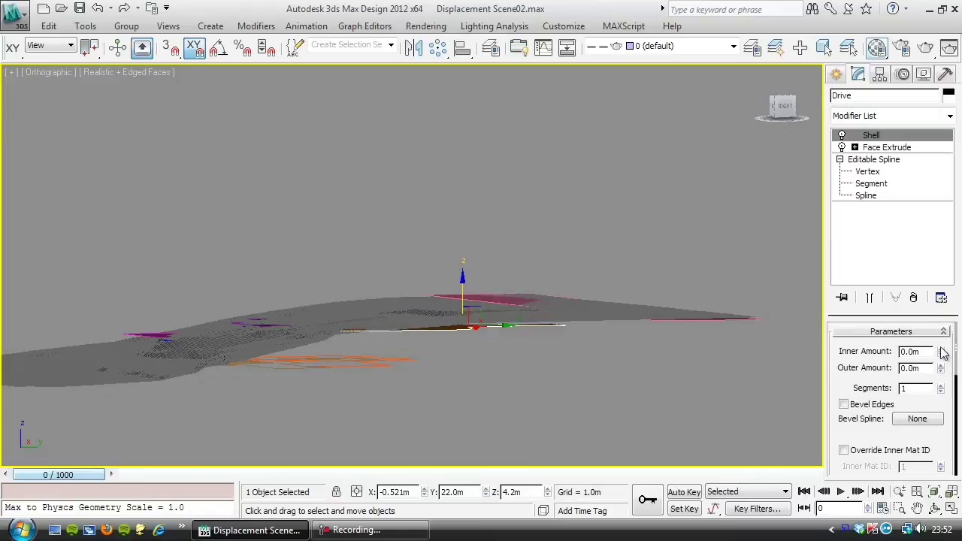
pyautogui.moveTo(942, 331); pyautogui.dragTo(941, 275)
# - Try an FFD 2x2x2 on Drive, raising its right-end control points about 1.8 m
pyautogui.click(950, 117)
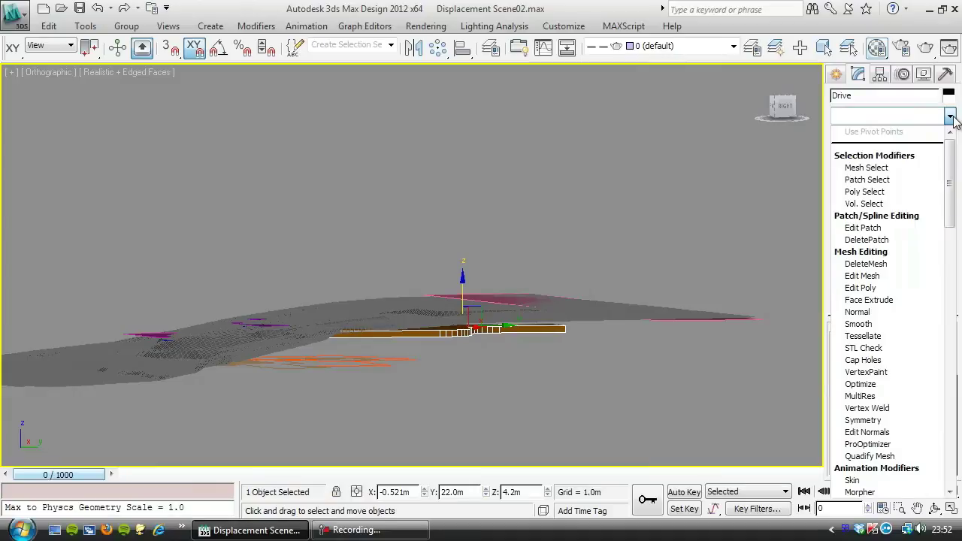
pyautogui.scroll(-15, 951, 121)
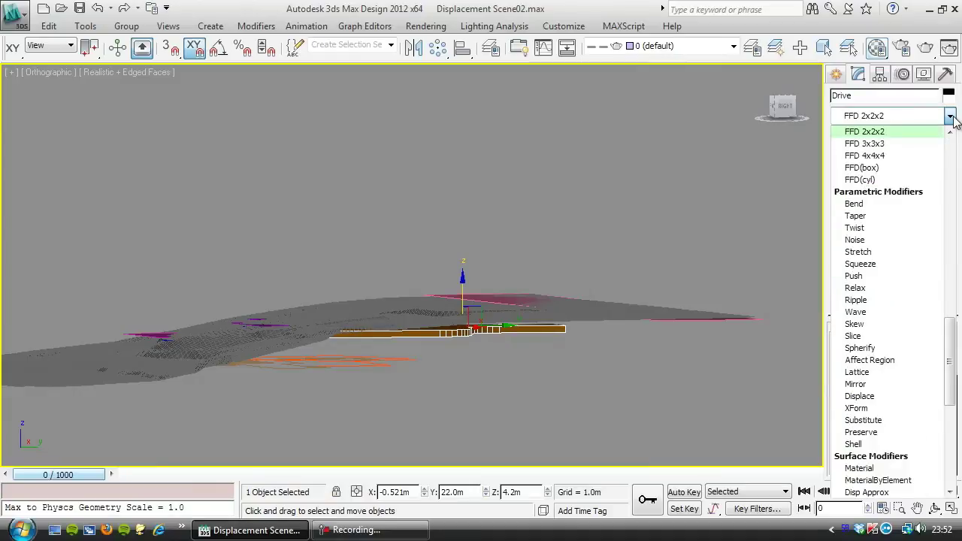
pyautogui.click(925, 124)
pyautogui.click(854, 135)
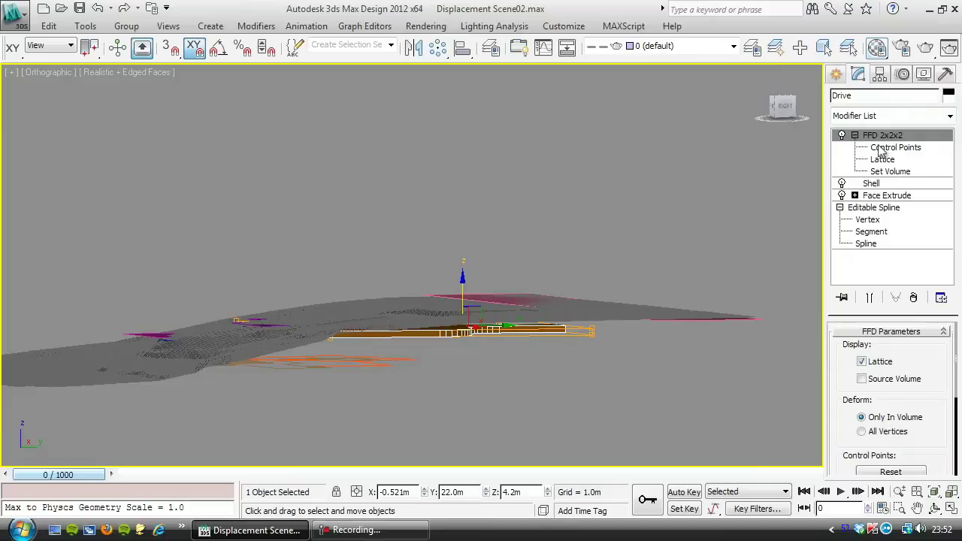
pyautogui.click(895, 147)
pyautogui.moveTo(660, 229); pyautogui.dragTo(466, 423)
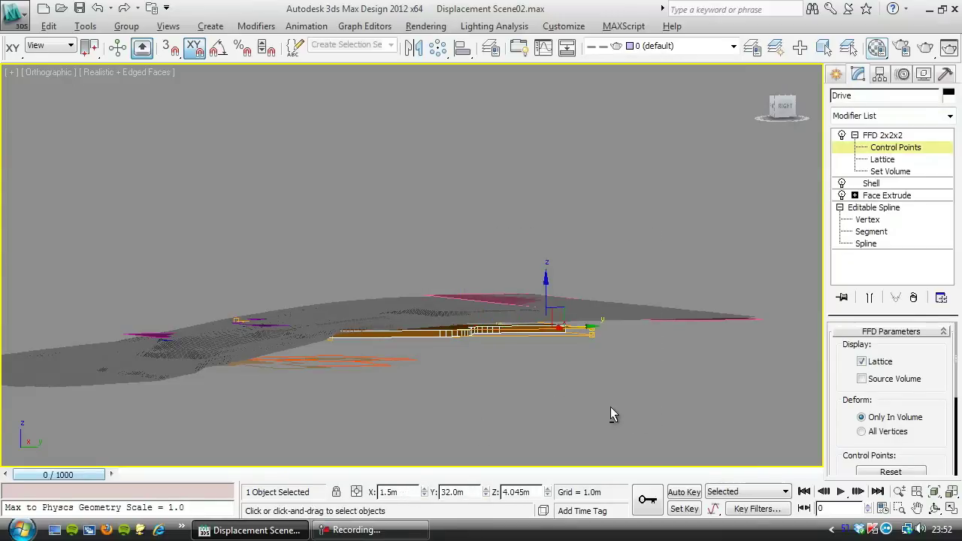
pyautogui.keyDown('alt'); pyautogui.moveTo(610, 407); pyautogui.dragTo(569, 385, button='middle'); pyautogui.keyUp('alt')
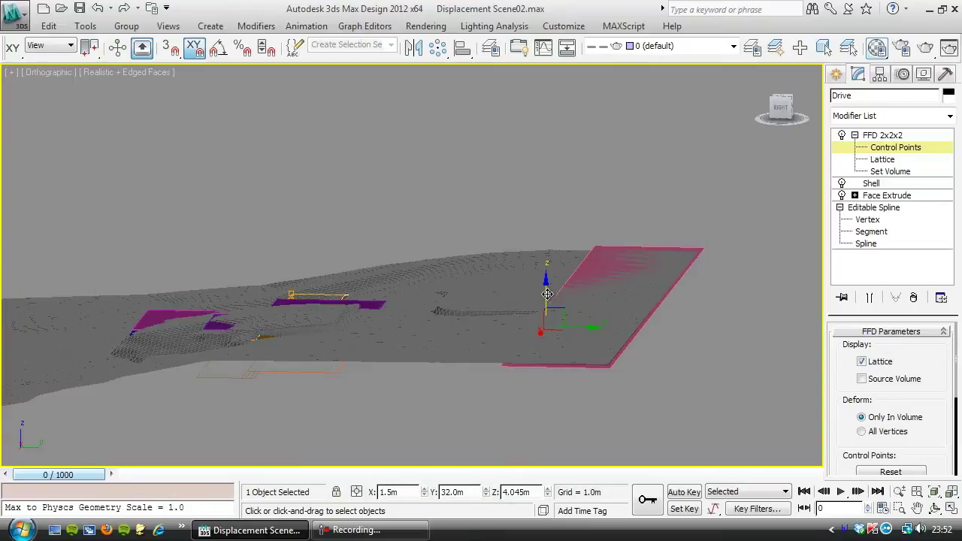
pyautogui.moveTo(547, 294); pyautogui.dragTo(556, 269)
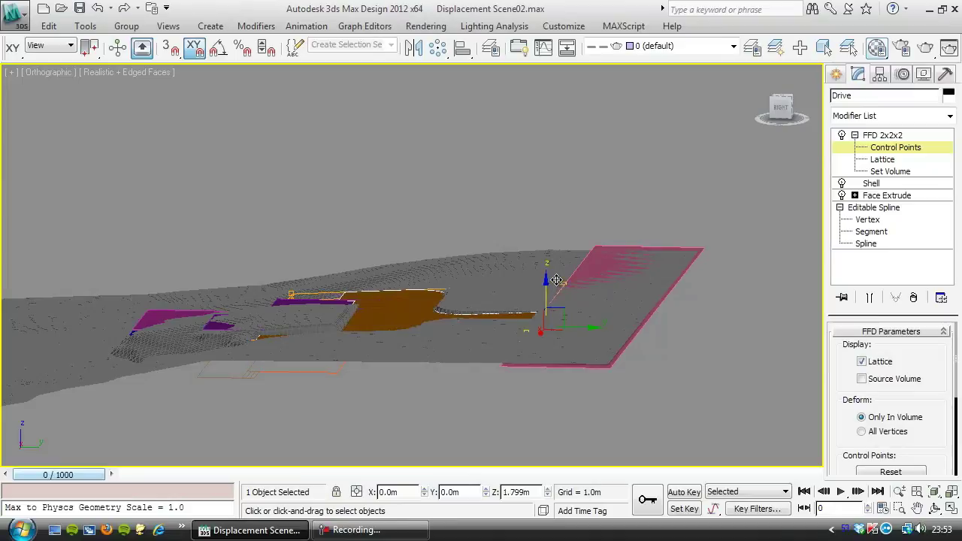
# - Delete the FFD 2x2x2 from Drive's stack and scroll the Modifier List to the FFD entries
pyautogui.click(913, 298)
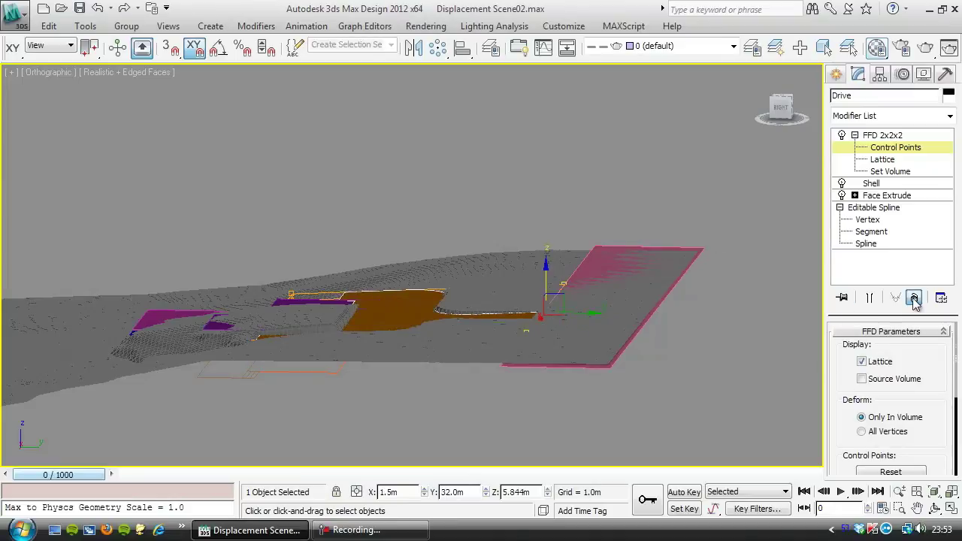
pyautogui.click(950, 116)
pyautogui.click(651, 381)
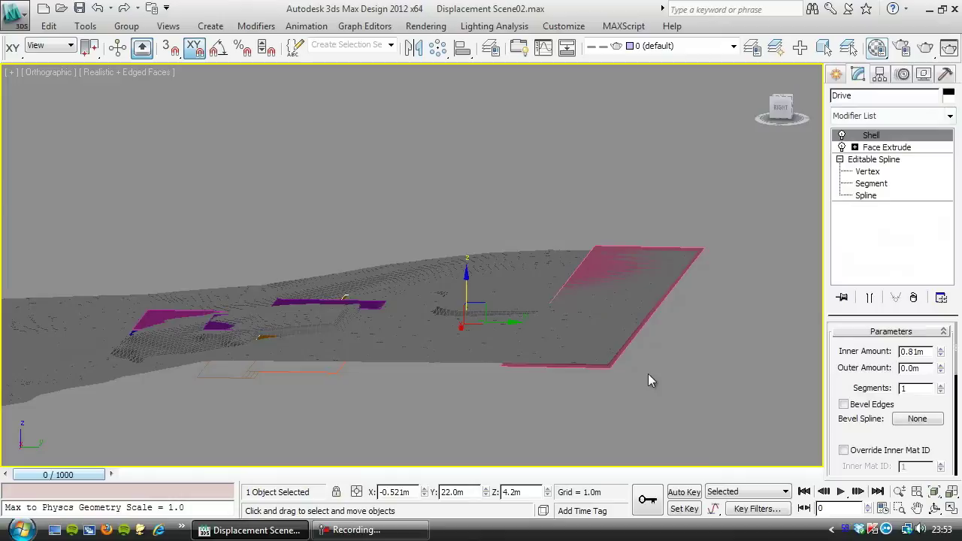
pyautogui.click(949, 116)
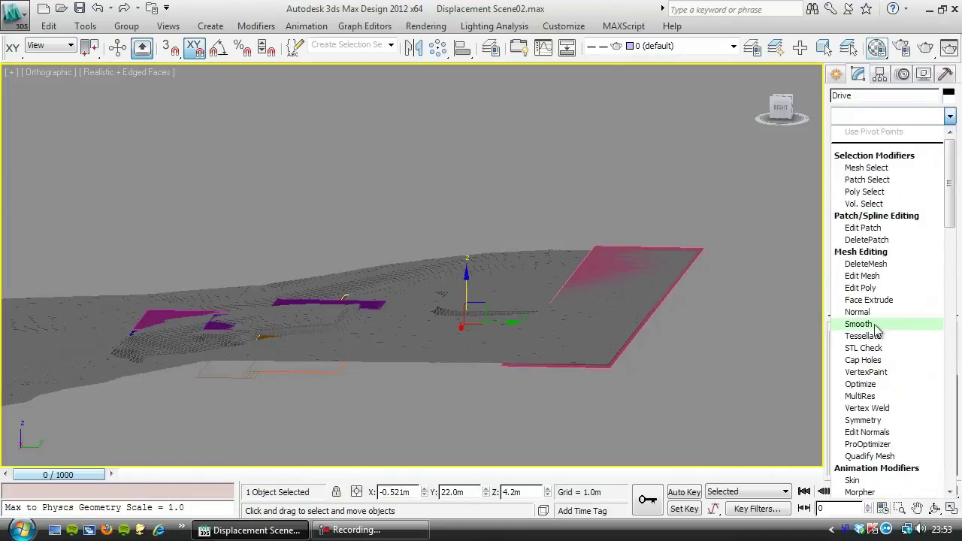
pyautogui.scroll(-10, 876, 328)
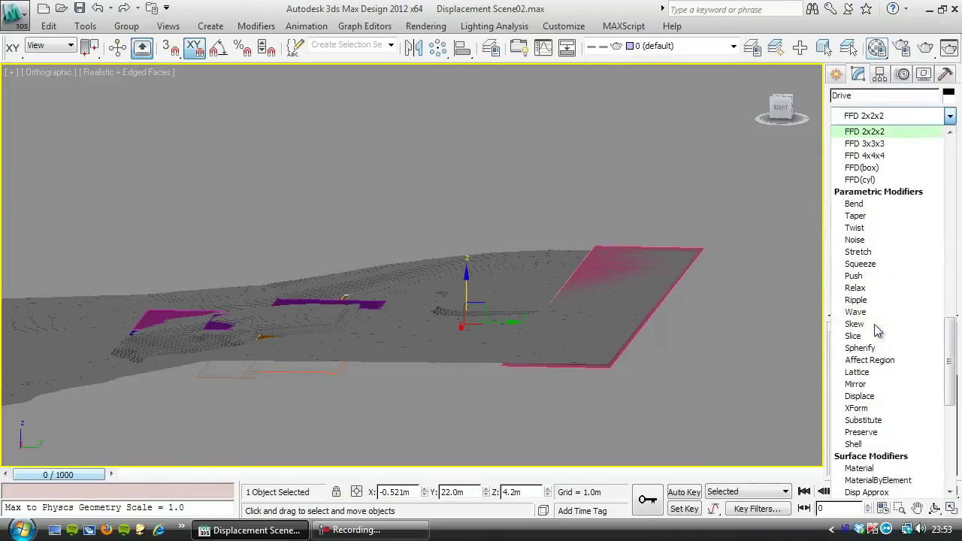
# - Add an FFD 3x3x3 to Drive and raise its right-end control points about 3.9 m
pyautogui.click(874, 145)
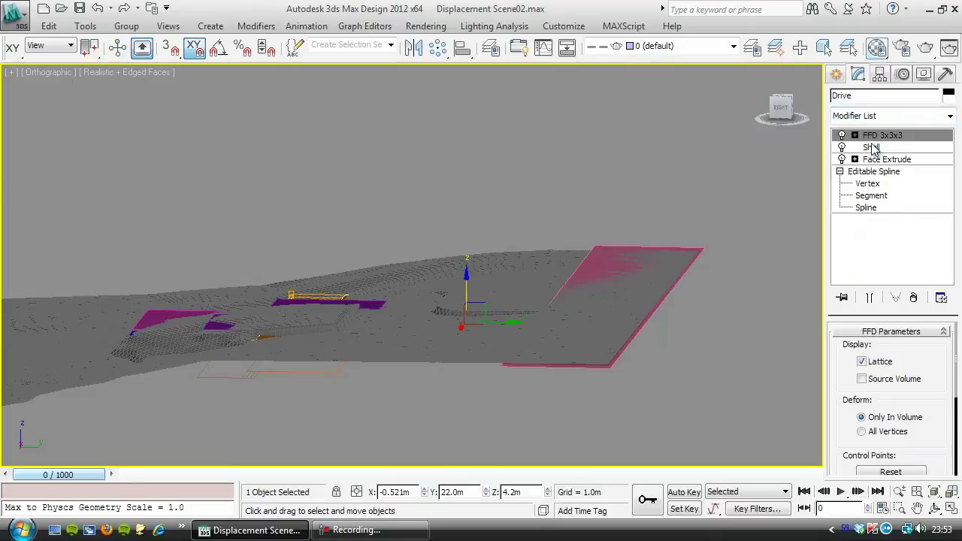
pyautogui.keyDown('alt'); pyautogui.moveTo(333, 465); pyautogui.dragTo(336, 418, button='middle'); pyautogui.keyUp('alt')
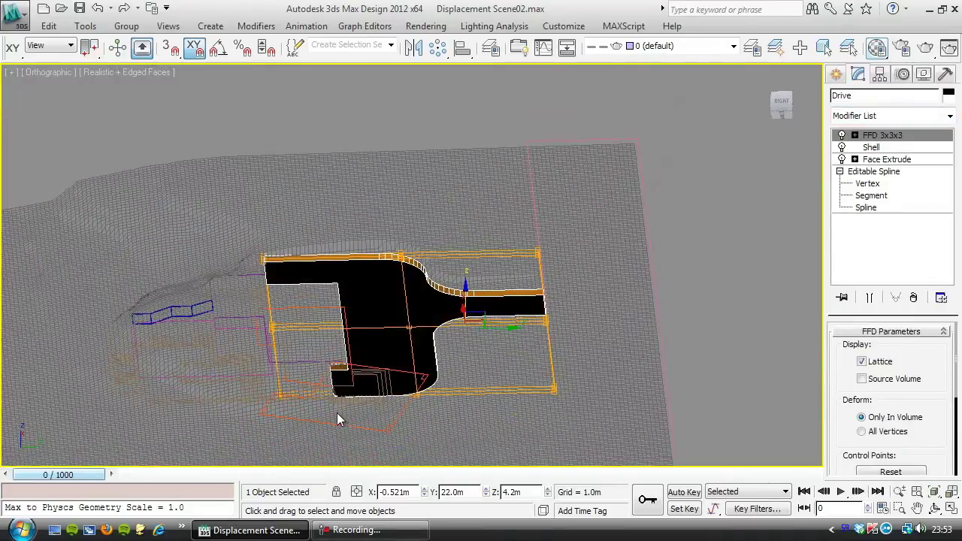
pyautogui.click(854, 135)
pyautogui.click(894, 147)
pyautogui.moveTo(643, 218); pyautogui.dragTo(512, 432)
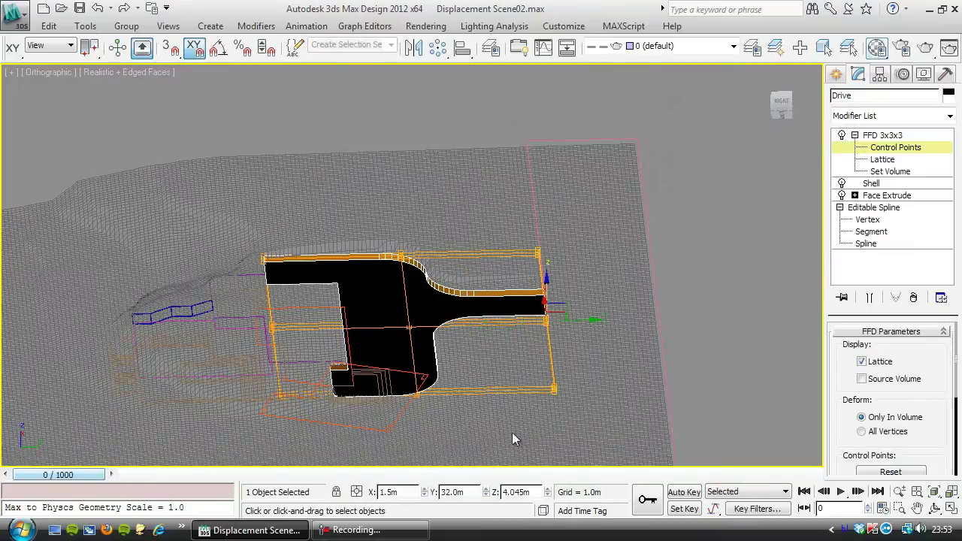
pyautogui.keyDown('alt'); pyautogui.moveTo(512, 434); pyautogui.dragTo(546, 286, button='middle'); pyautogui.keyUp('alt')
pyautogui.moveTo(547, 285); pyautogui.dragTo(552, 252)
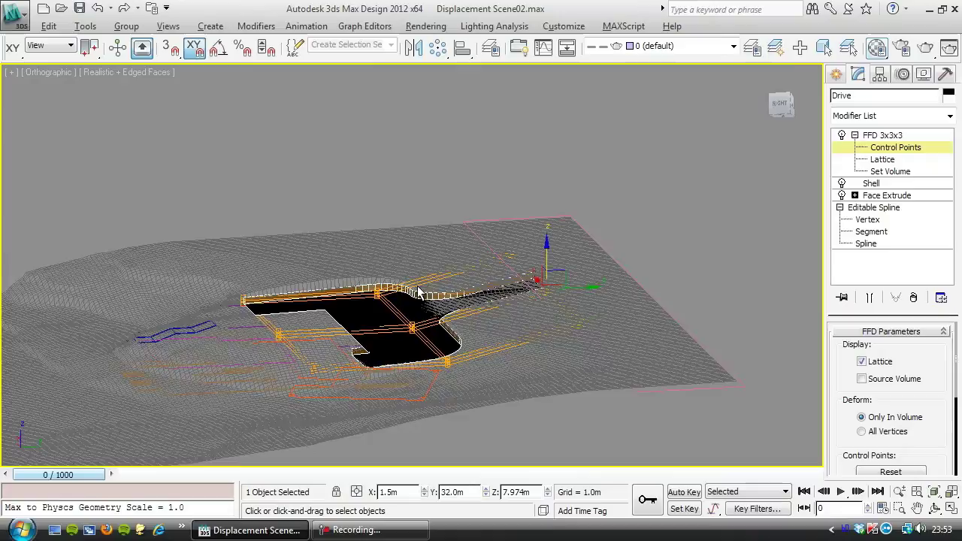
pyautogui.keyDown('alt'); pyautogui.moveTo(481, 315); pyautogui.dragTo(497, 345, button='middle'); pyautogui.keyUp('alt')
pyautogui.scroll(4, 497, 344)
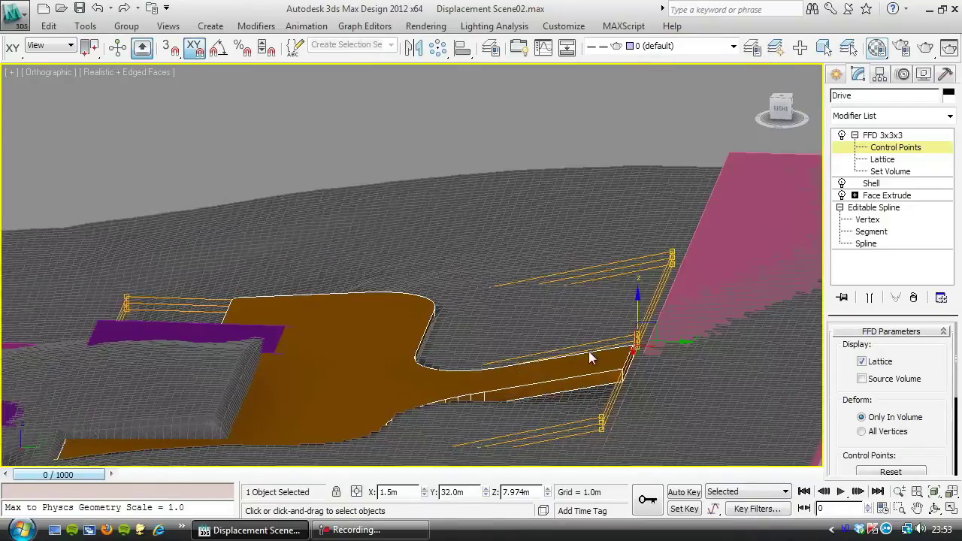
# - Snap the locked right-end lattice points to the pink road's corner using 3D vertex snap
pyautogui.click(876, 150)
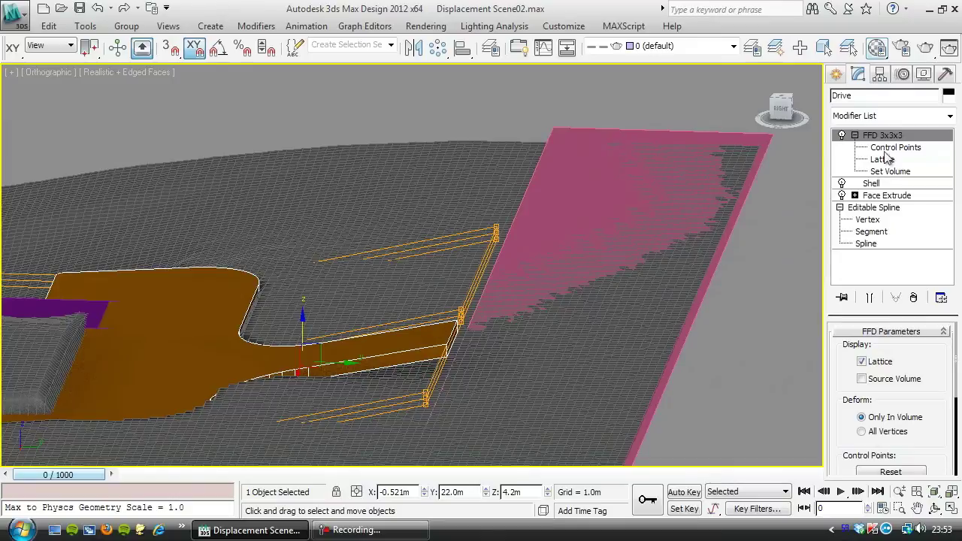
pyautogui.click(888, 149)
pyautogui.moveTo(459, 277); pyautogui.dragTo(437, 214)
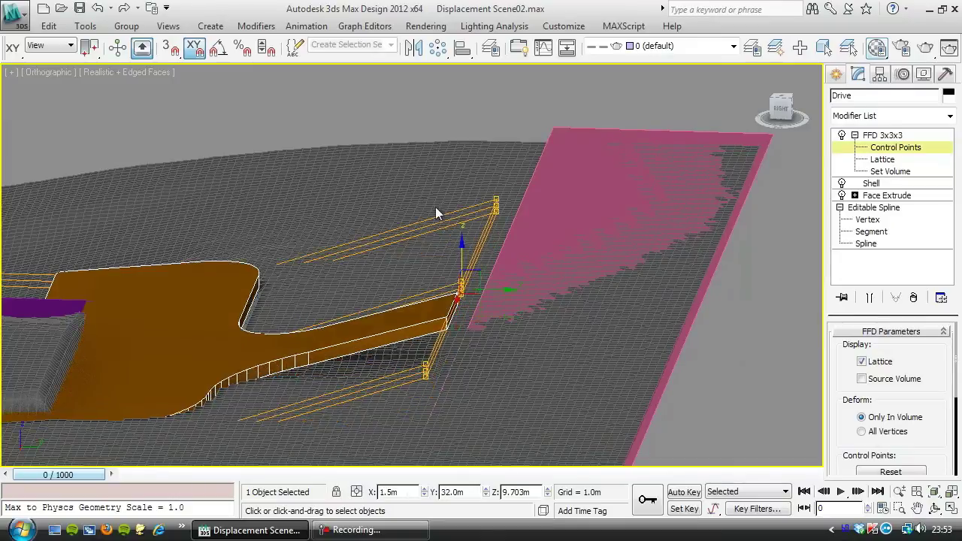
pyautogui.click(171, 48)
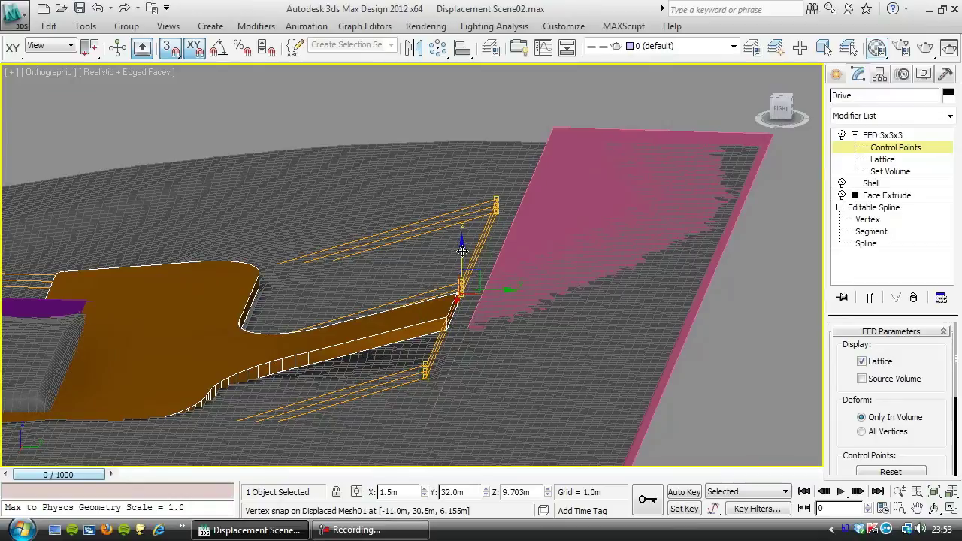
pyautogui.click(336, 494)
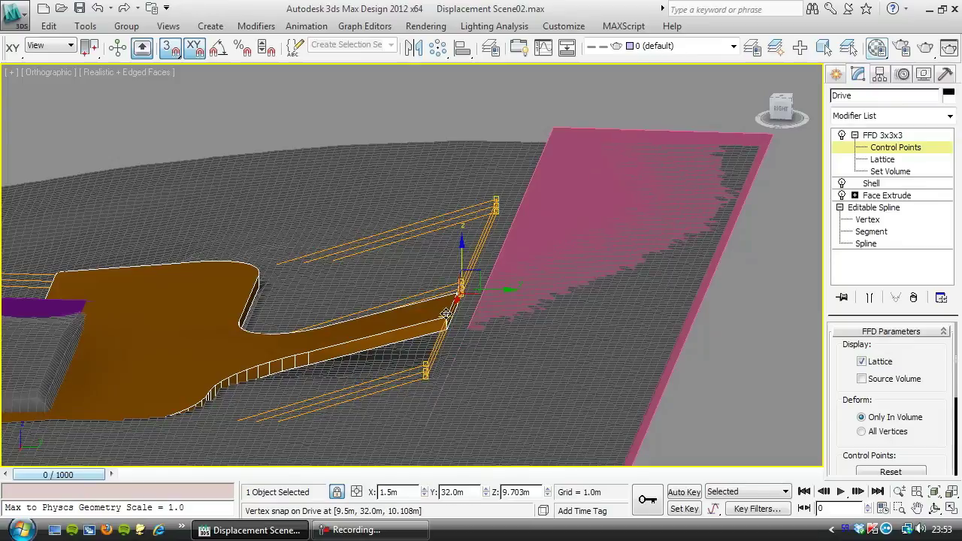
pyautogui.moveTo(447, 315); pyautogui.dragTo(554, 125)
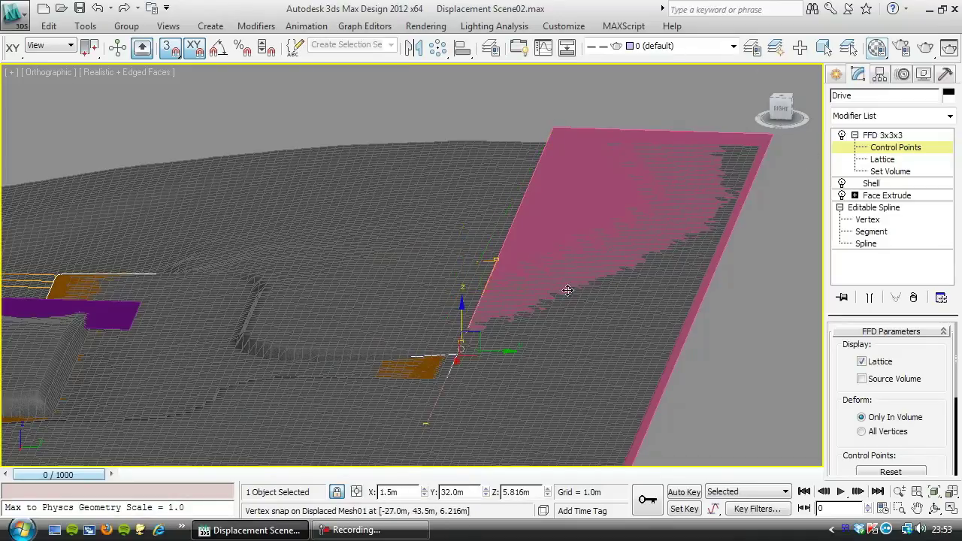
# - Settle the lattice end onto the terrain surface and exit Control Points
pyautogui.moveTo(420, 329)
pyautogui.keyDown('alt'); pyautogui.mouseDown(button='middle')
pyautogui.moveTo(455, 313)
pyautogui.moveTo(460, 320)
pyautogui.moveTo(421, 308)
pyautogui.mouseUp(button='middle'); pyautogui.keyUp('alt')
pyautogui.press('F3')
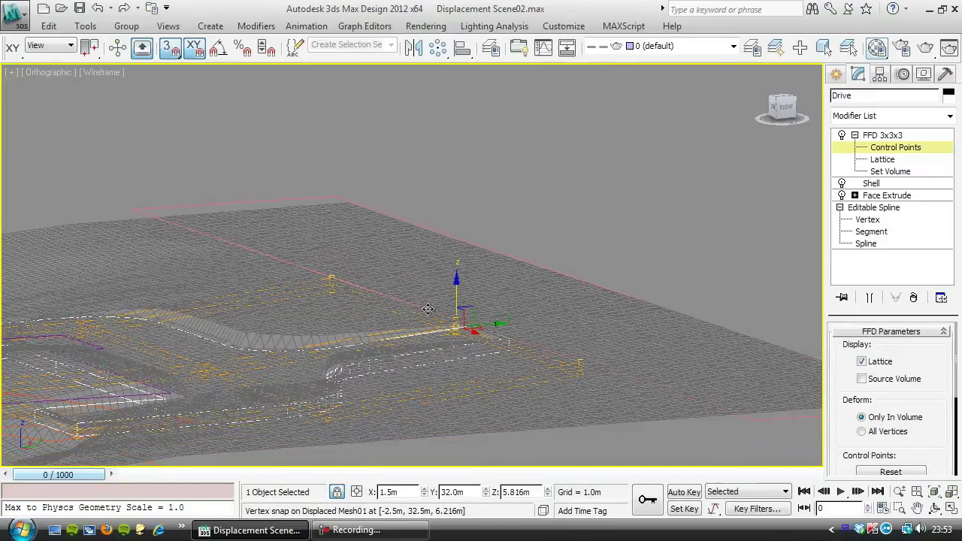
pyautogui.click(895, 147)
pyautogui.press('F3')
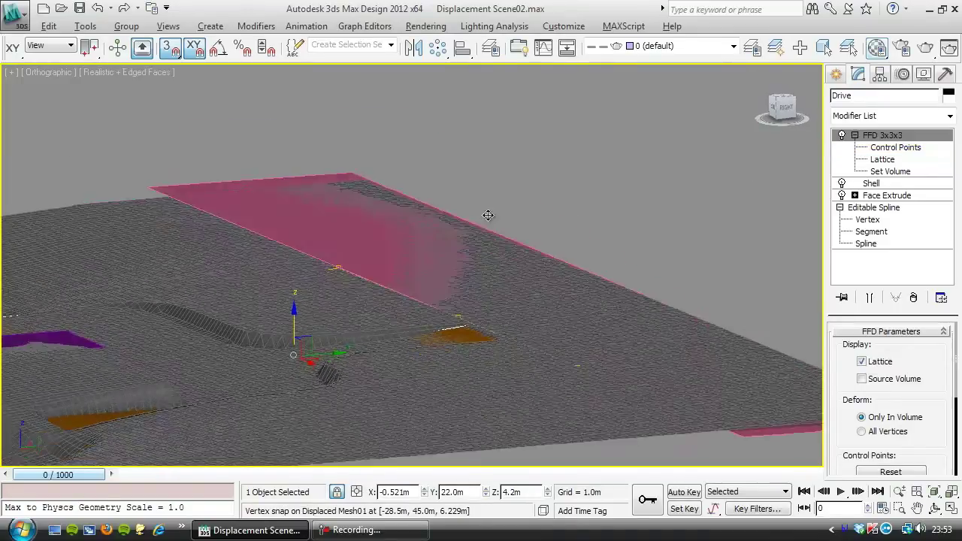
pyautogui.keyDown('alt'); pyautogui.moveTo(488, 216); pyautogui.dragTo(330, 204, button='middle'); pyautogui.keyUp('alt')
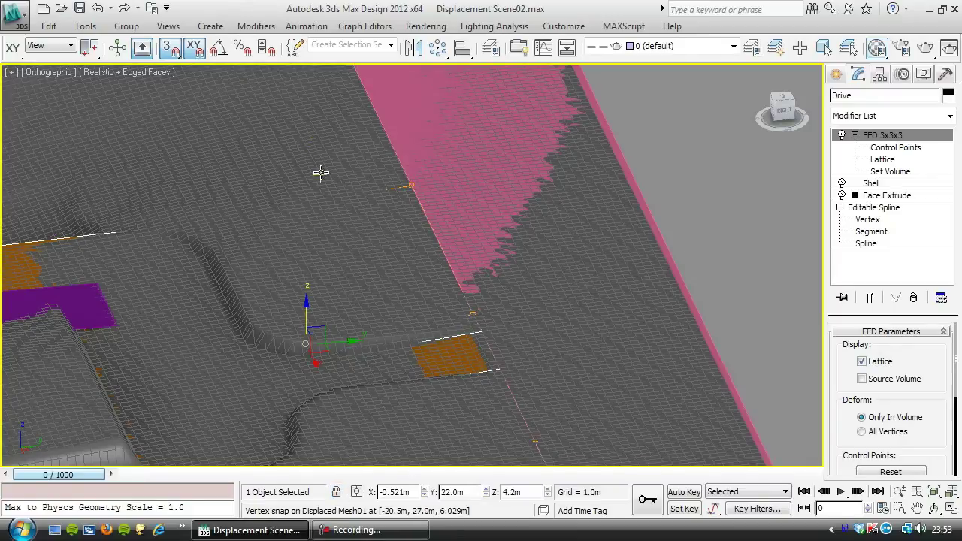
# - Hide the Displaced Mesh01 terrain and reselect the Drive
pyautogui.click(318, 173)
pyautogui.press('Delete')
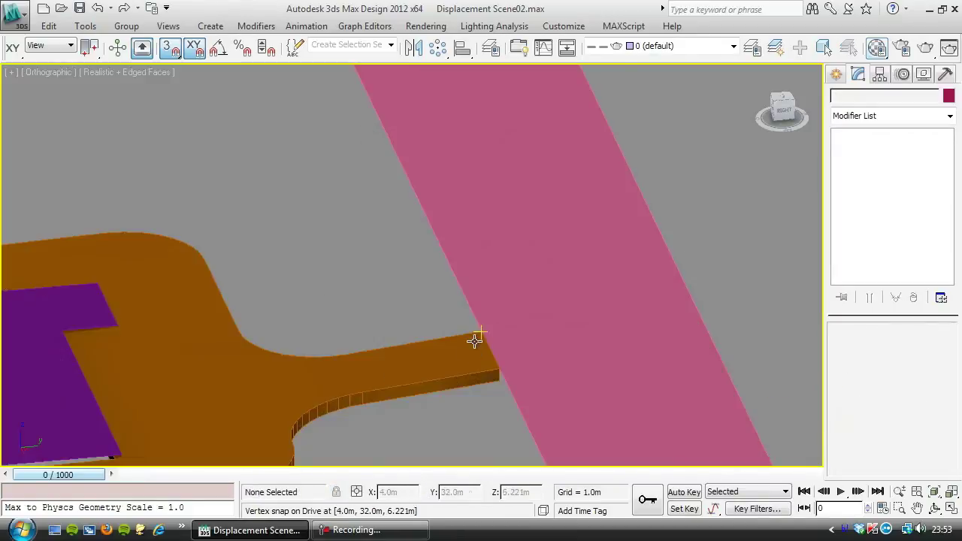
pyautogui.keyDown('alt'); pyautogui.moveTo(414, 339); pyautogui.dragTo(517, 200, button='middle'); pyautogui.keyUp('alt')
pyautogui.click(613, 275)
# - Make the Villa layer visible again
pyautogui.click(682, 47)
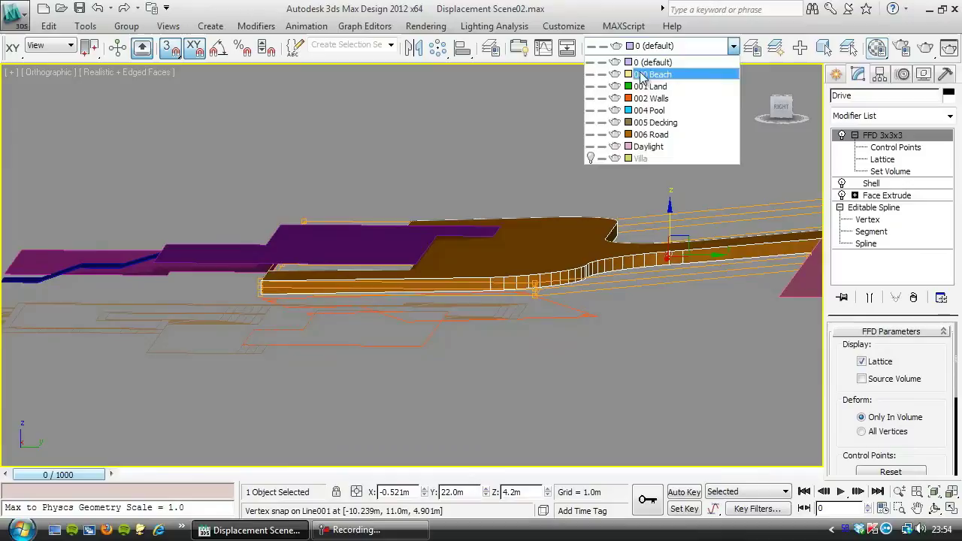
pyautogui.click(592, 158)
pyautogui.click(487, 180)
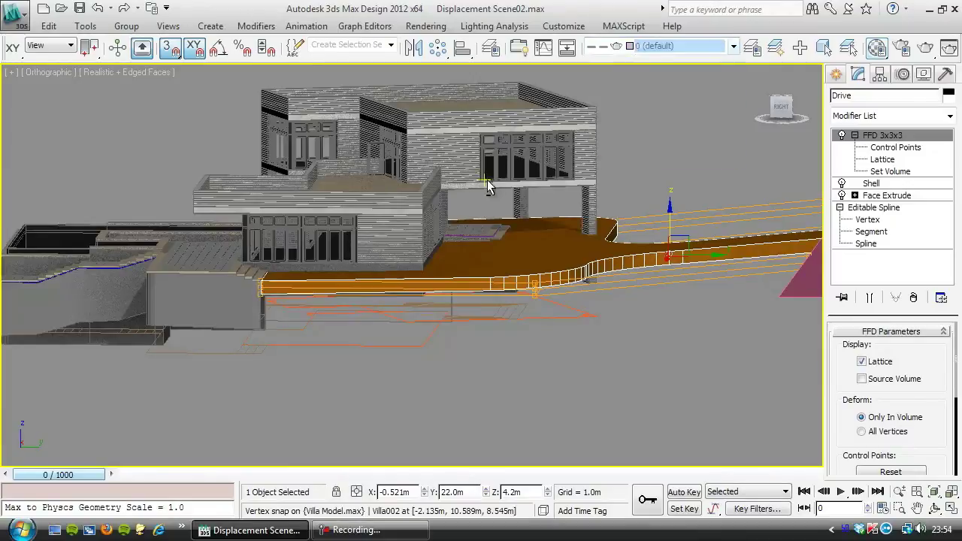
pyautogui.keyDown('alt'); pyautogui.moveTo(486, 179); pyautogui.dragTo(436, 214, button='middle'); pyautogui.keyUp('alt')
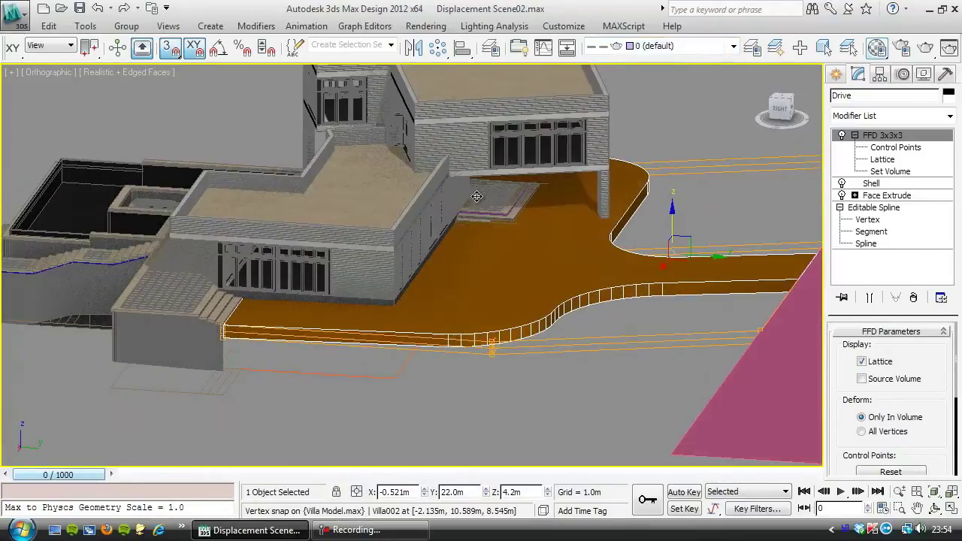
# - Lower Drive's FFD control points beside the house by -0.279 m on Z
pyautogui.click(894, 148)
pyautogui.keyDown('alt'); pyautogui.moveTo(527, 289); pyautogui.dragTo(550, 282, button='middle'); pyautogui.keyUp('alt')
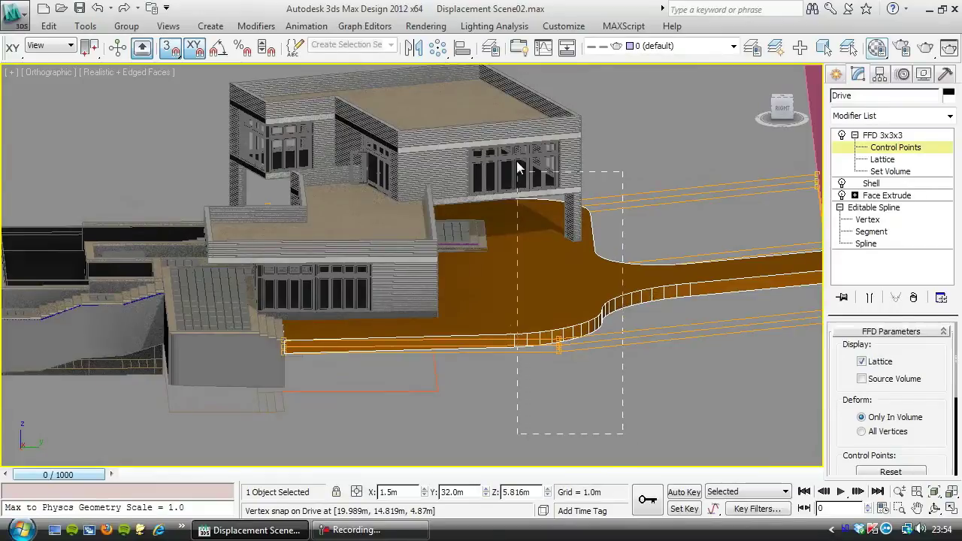
pyautogui.moveTo(517, 161); pyautogui.dragTo(517, 170)
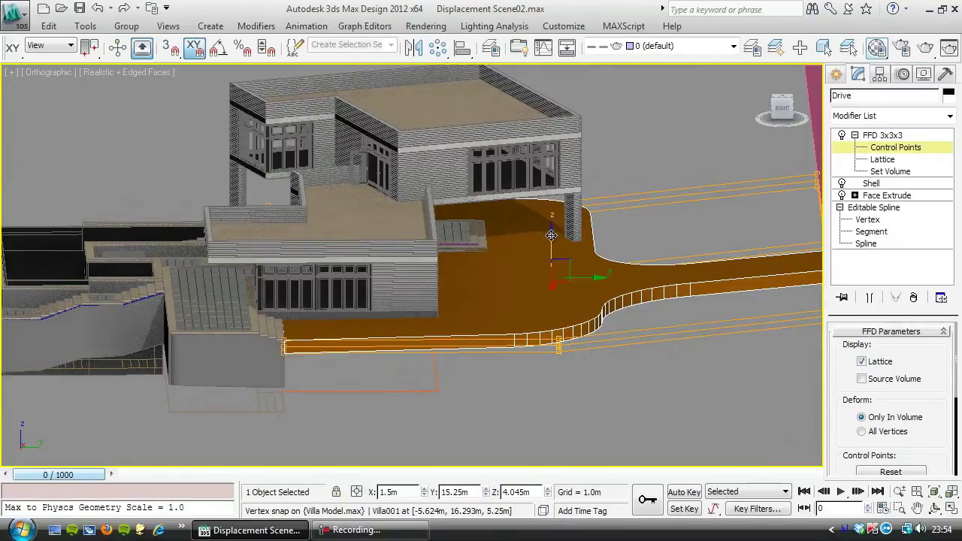
pyautogui.moveTo(551, 235); pyautogui.dragTo(552, 239)
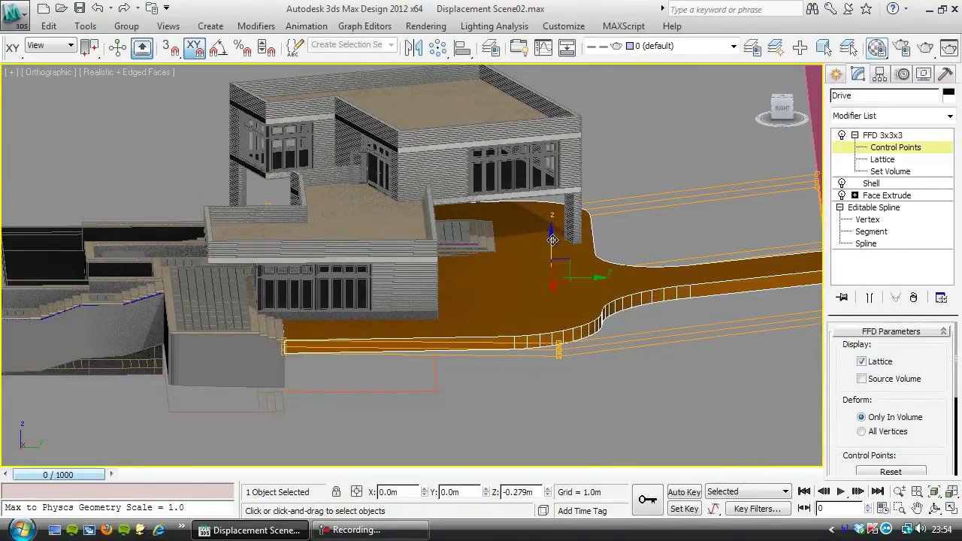
pyautogui.keyDown('alt'); pyautogui.moveTo(537, 281); pyautogui.dragTo(340, 286, button='middle'); pyautogui.keyUp('alt')
# - Stop editing control points, hide the Villa layer, and unhide Terrain001
pyautogui.click(883, 135)
pyautogui.keyDown('alt'); pyautogui.moveTo(616, 274); pyautogui.dragTo(545, 268, button='middle'); pyautogui.keyUp('alt')
pyautogui.click(676, 46)
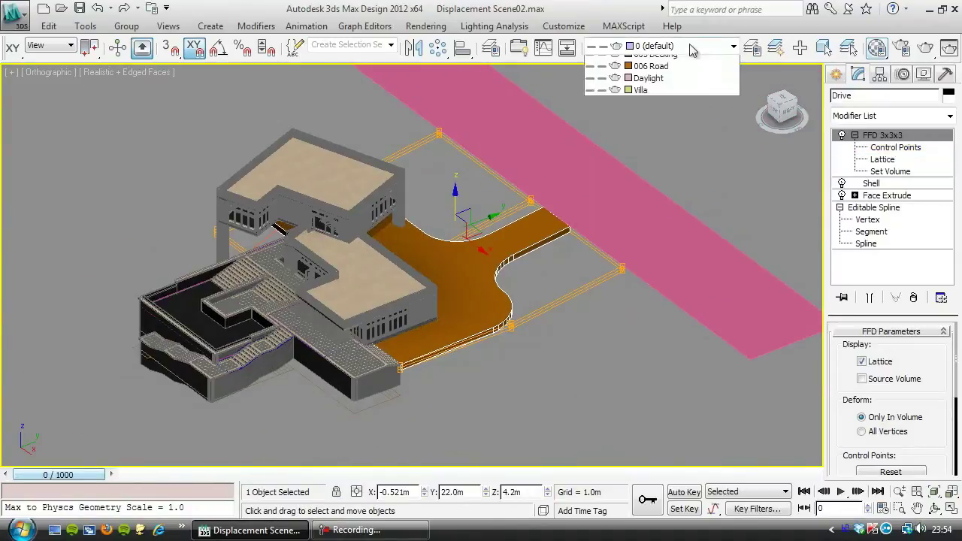
pyautogui.click(589, 159)
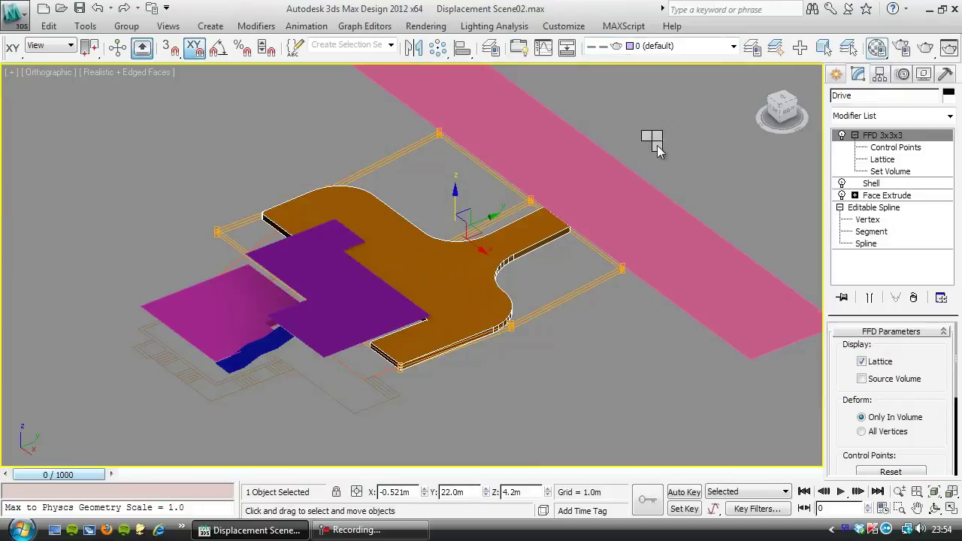
pyautogui.press('h')
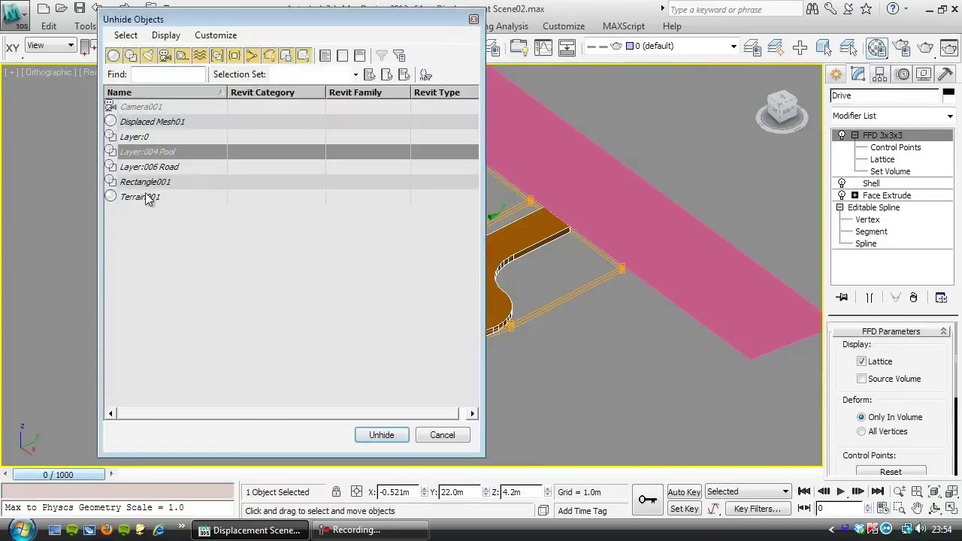
pyautogui.doubleClick(135, 197)
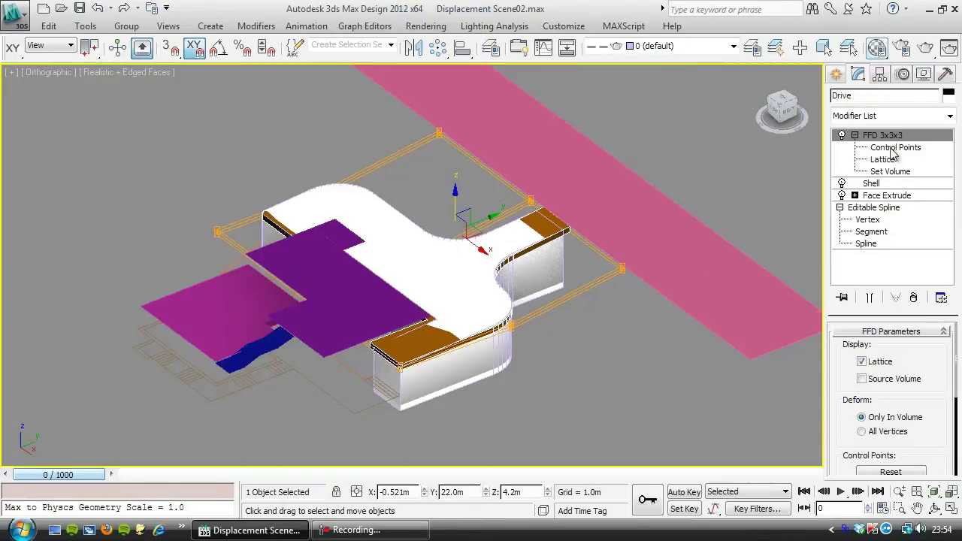
# - Select Terrain001, inspect it from side and high angles, and go to its Edit Mesh level
pyautogui.click(548, 286)
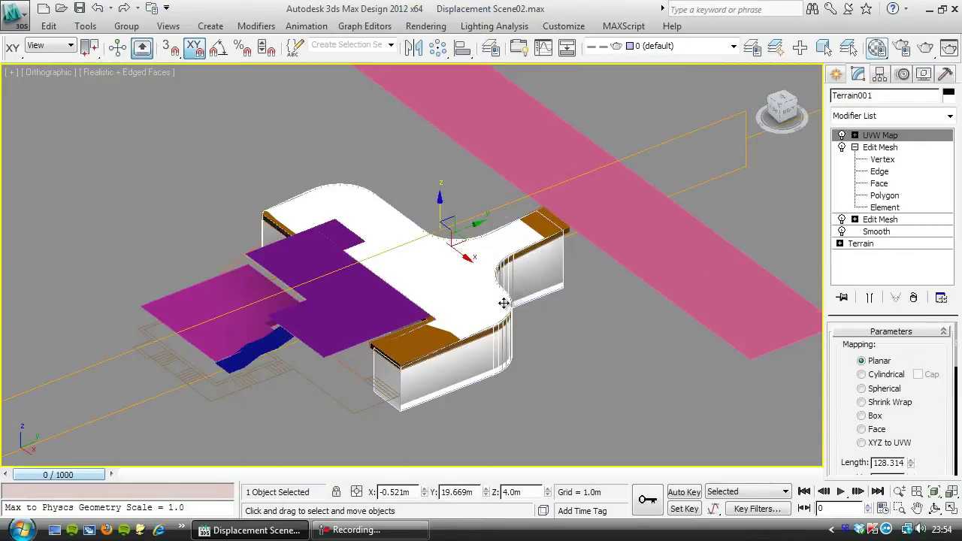
pyautogui.keyDown('alt'); pyautogui.moveTo(508, 296); pyautogui.dragTo(389, 260, button='middle'); pyautogui.keyUp('alt')
pyautogui.scroll(3, 389, 260)
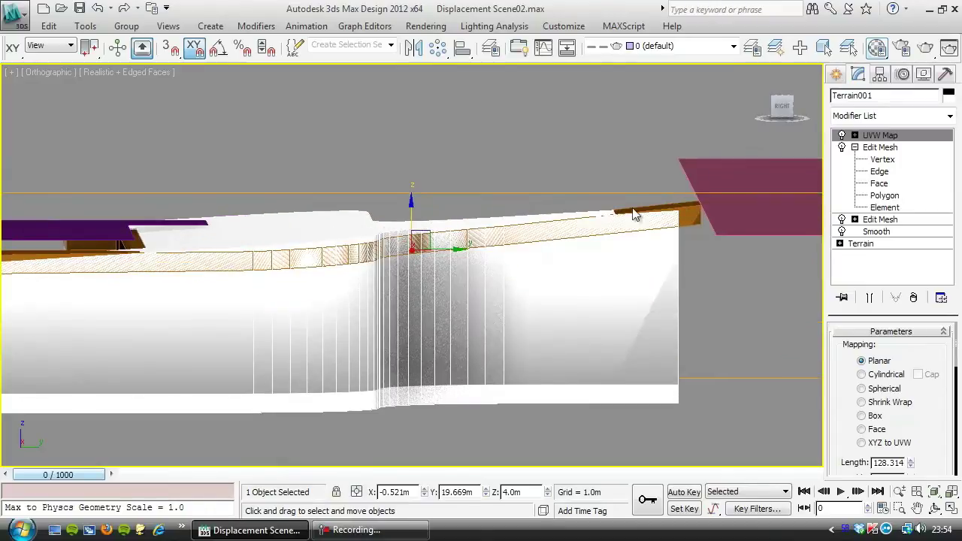
pyautogui.moveTo(431, 306)
pyautogui.keyDown('alt'); pyautogui.mouseDown(button='middle')
pyautogui.moveTo(444, 294)
pyautogui.moveTo(410, 281)
pyautogui.moveTo(436, 290)
pyautogui.mouseUp(button='middle'); pyautogui.keyUp('alt')
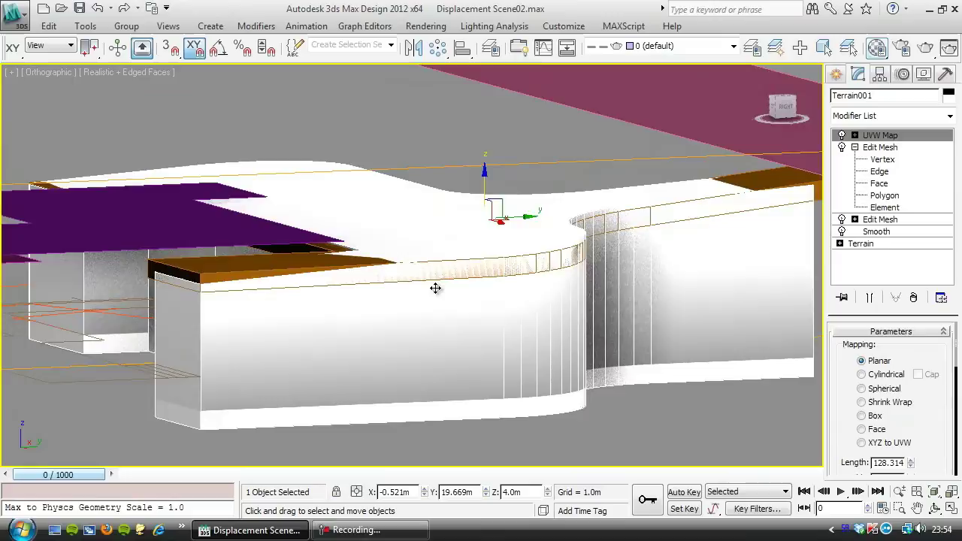
pyautogui.scroll(-2, 436, 288)
pyautogui.keyDown('alt'); pyautogui.moveTo(473, 260); pyautogui.dragTo(608, 249, button='middle'); pyautogui.keyUp('alt')
pyautogui.click(872, 148)
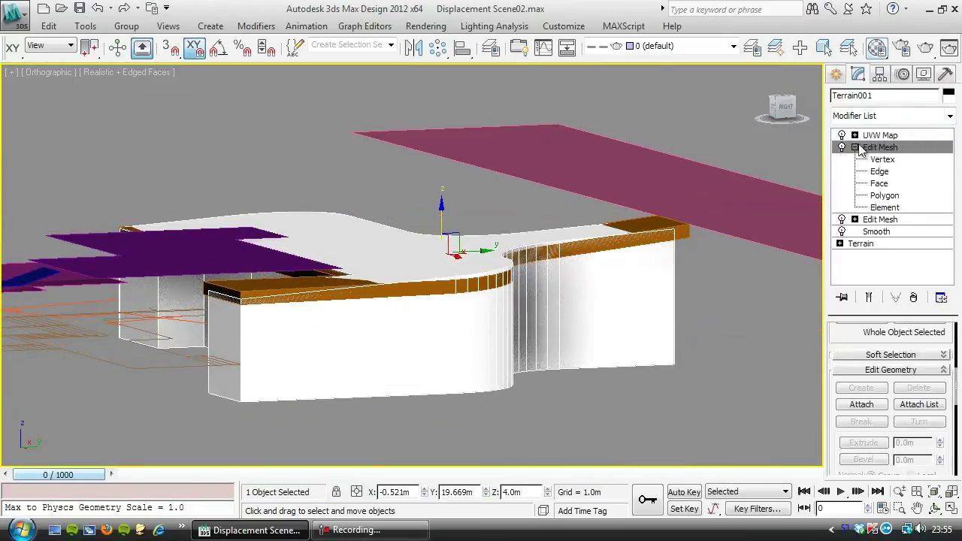
# - Add a new Edit Mesh modifier and delete the white slab element at Element level
pyautogui.click(950, 116)
pyautogui.click(874, 282)
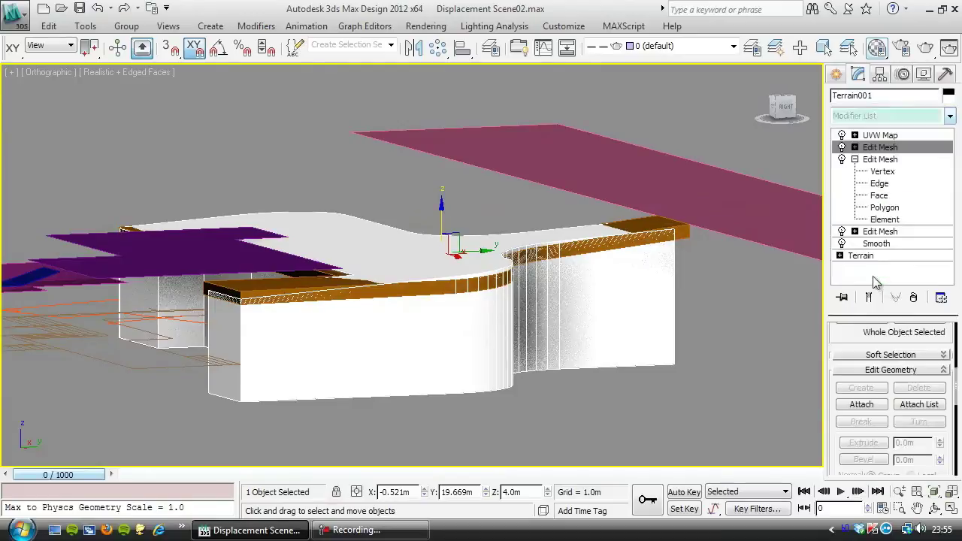
pyautogui.click(854, 159)
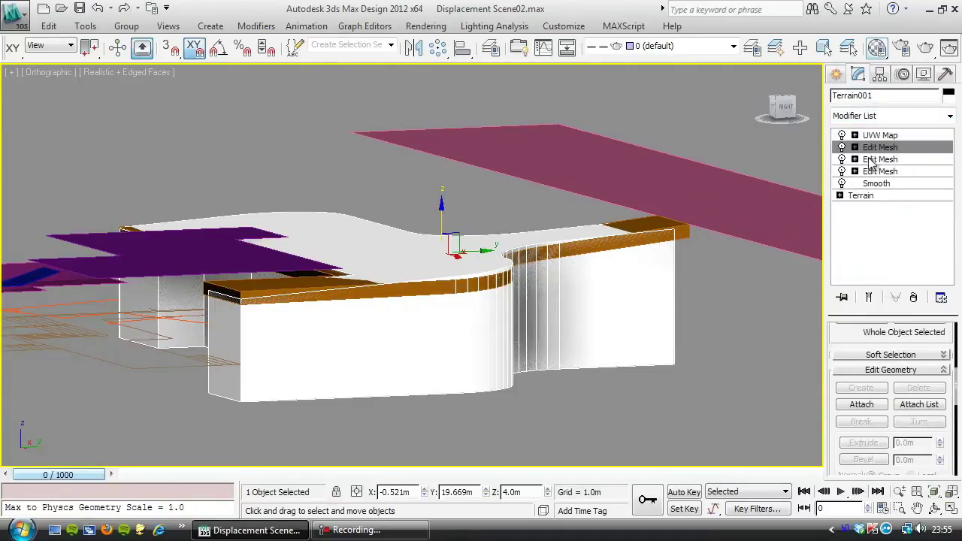
pyautogui.click(855, 147)
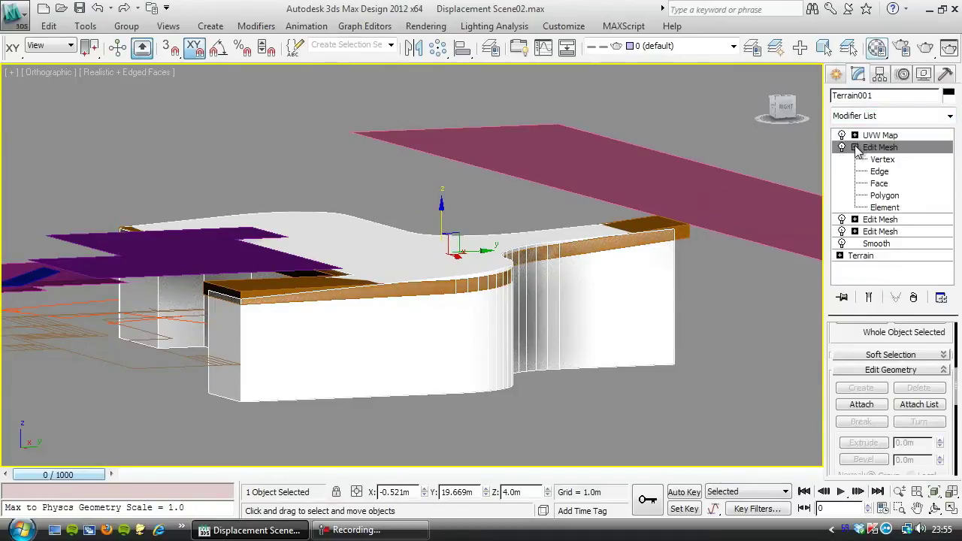
pyautogui.click(885, 208)
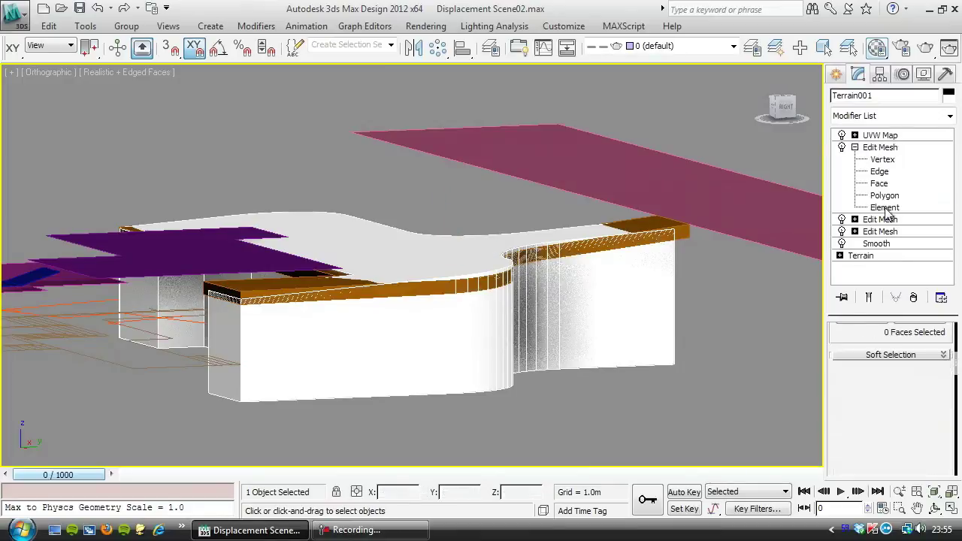
pyautogui.click(442, 257)
pyautogui.press('Delete')
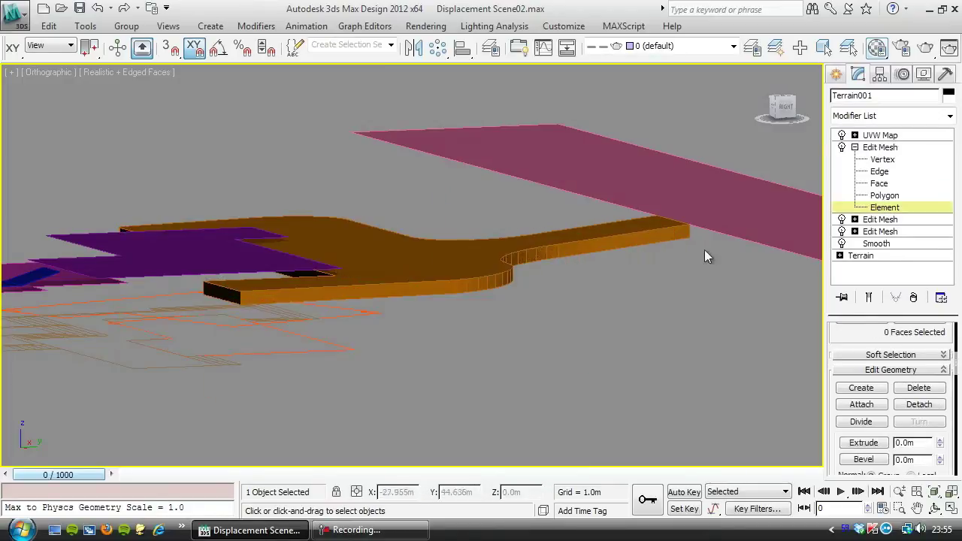
# - Attach the pink plane, orange piece, both purple pieces and dark blue piece to Terrain001
pyautogui.click(861, 404)
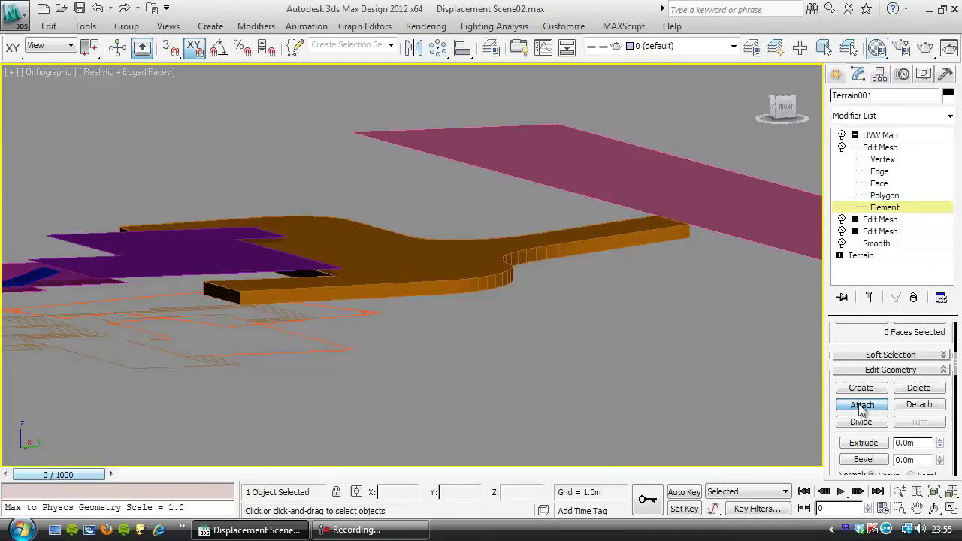
pyautogui.click(649, 189)
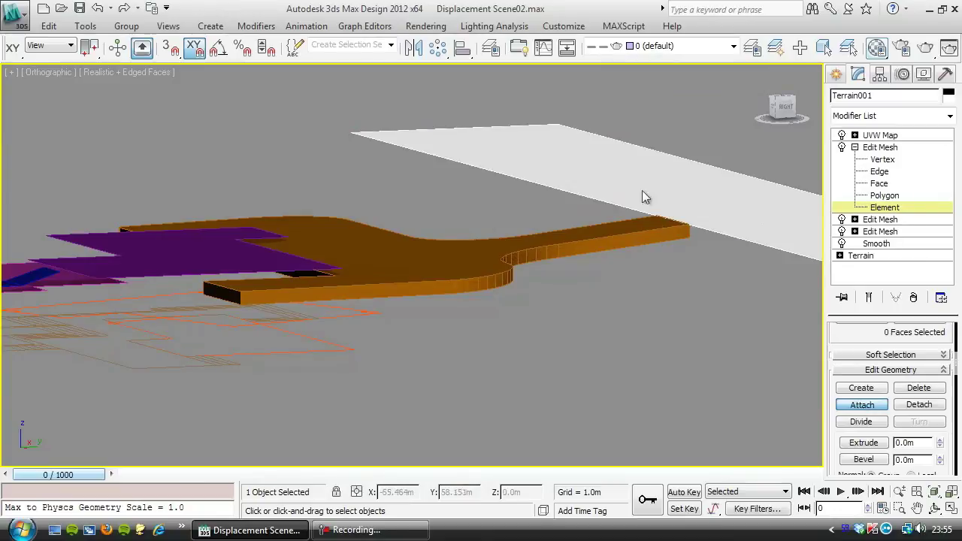
pyautogui.click(419, 261)
pyautogui.click(186, 246)
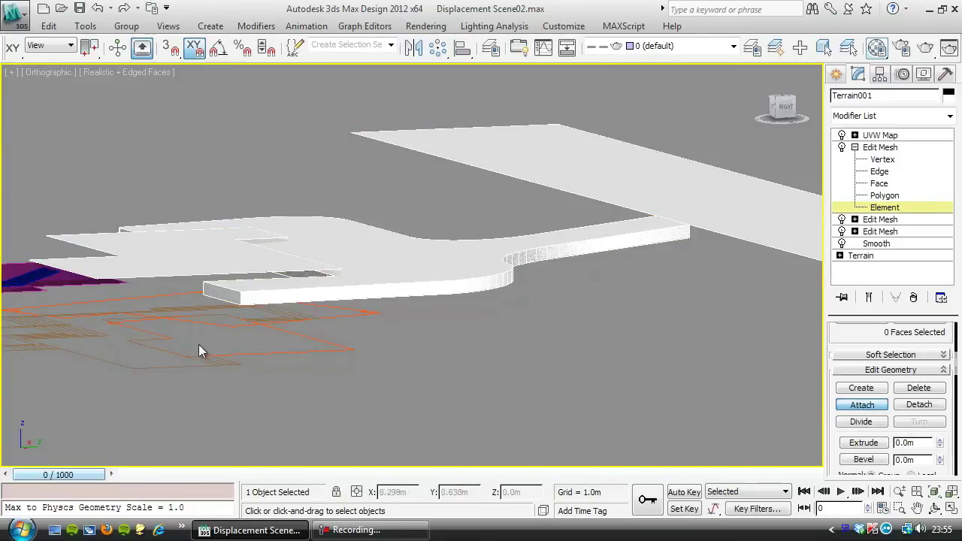
pyautogui.keyDown('alt'); pyautogui.moveTo(198, 348); pyautogui.dragTo(650, 369, button='middle'); pyautogui.keyUp('alt')
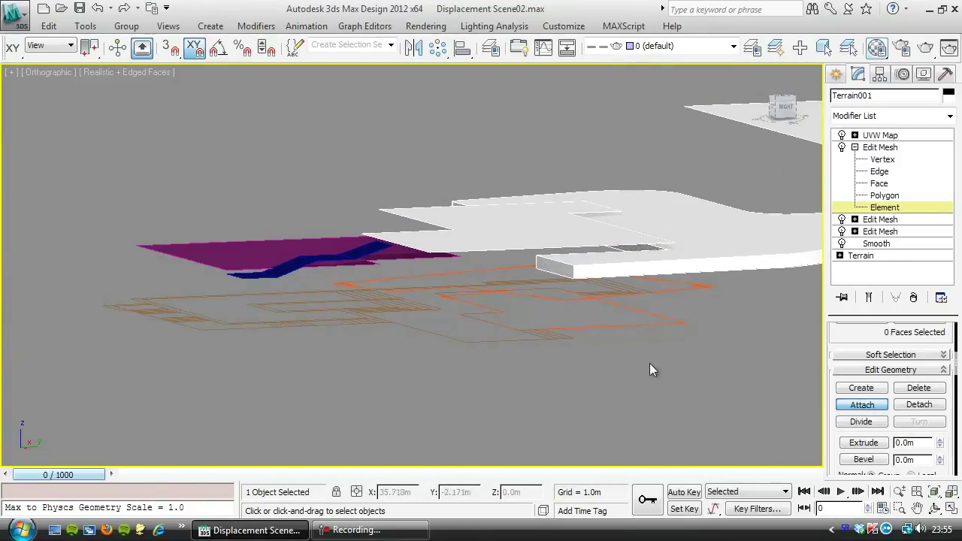
pyautogui.click(357, 252)
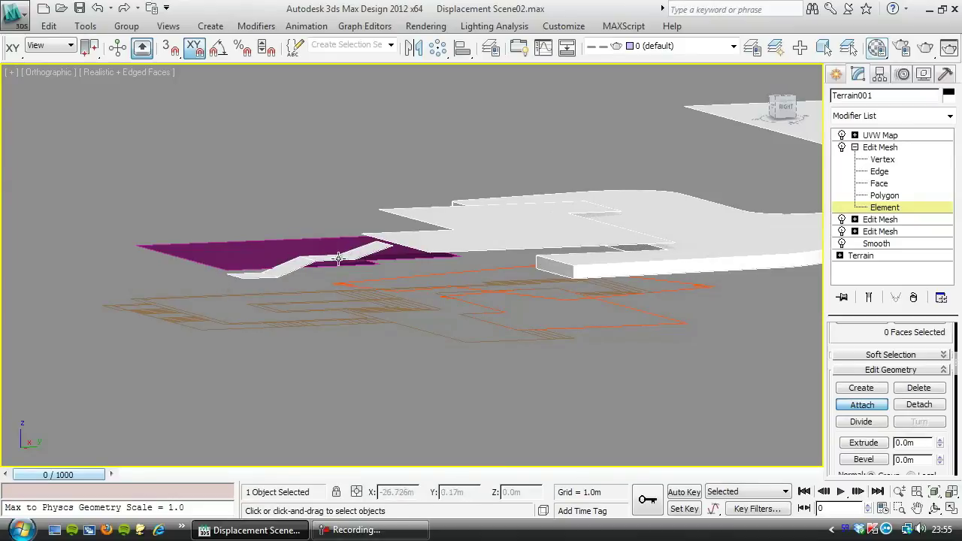
pyautogui.click(257, 257)
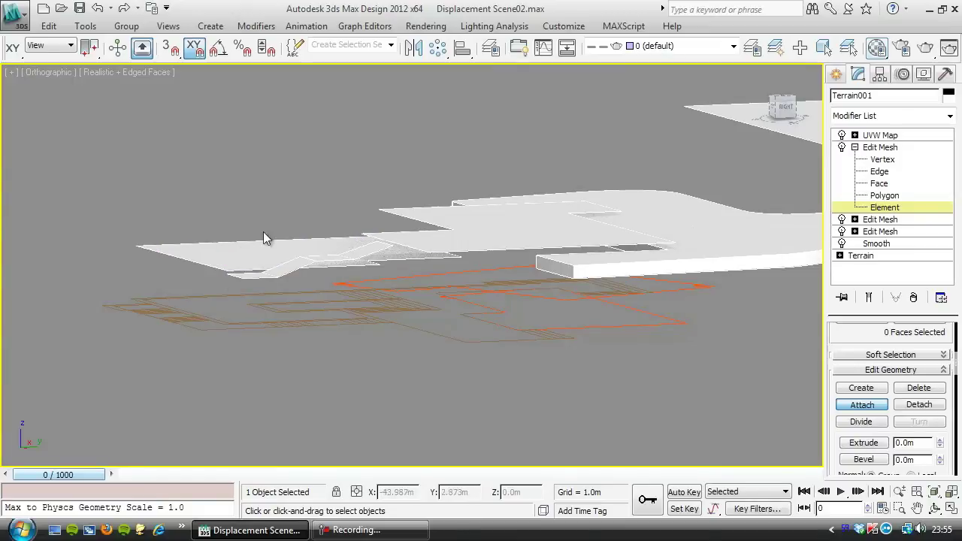
pyautogui.hotkey('ctrl', 'b')
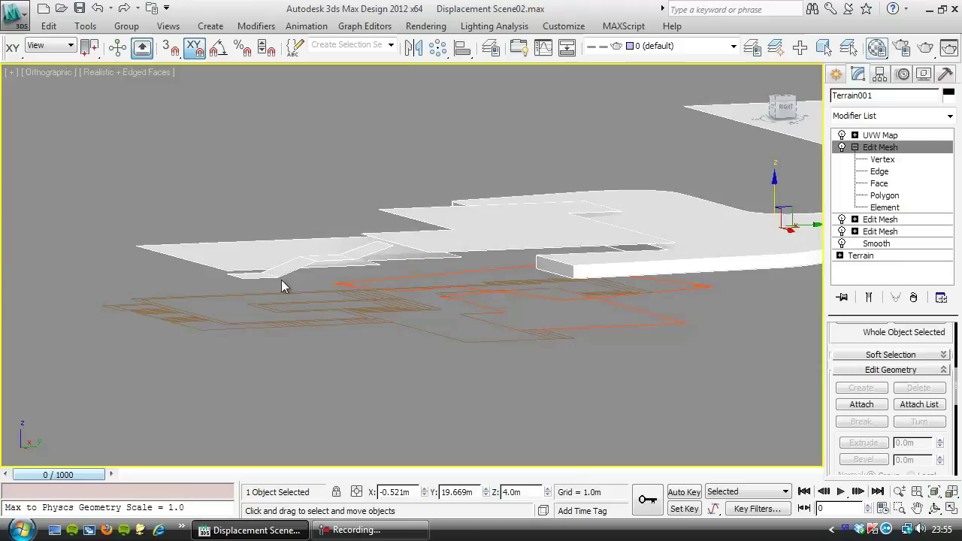
# - Maximize the Camera001 view, check its shading options, and select the terrain's UVW Map modifier
pyautogui.hotkey('alt', 'w')
pyautogui.rightClick(51, 129)
pyautogui.hotkey('alt', 'w')
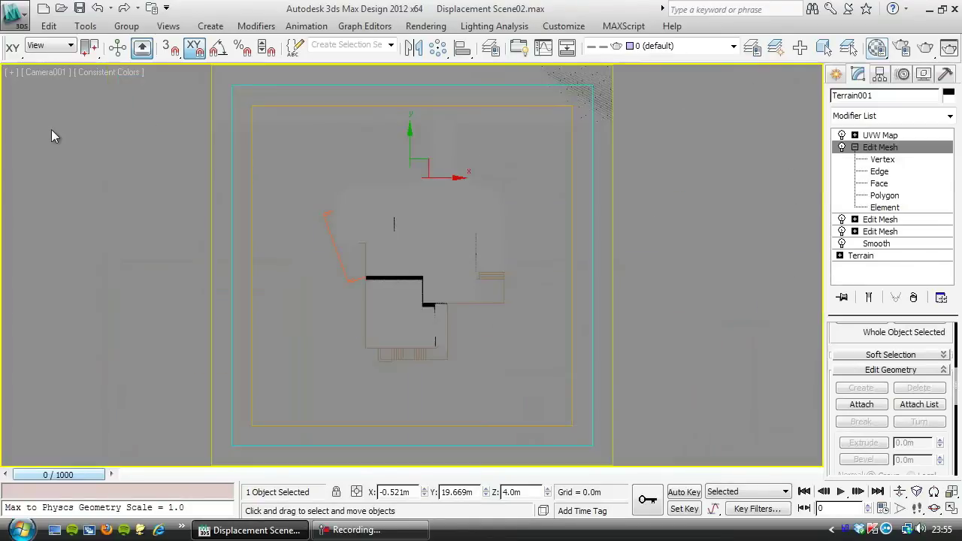
pyautogui.click(98, 71)
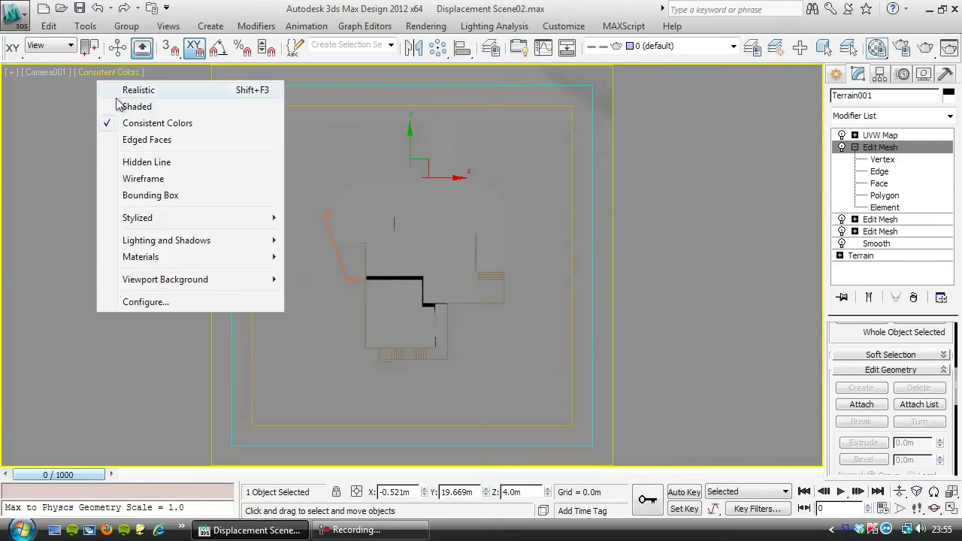
pyautogui.click(880, 136)
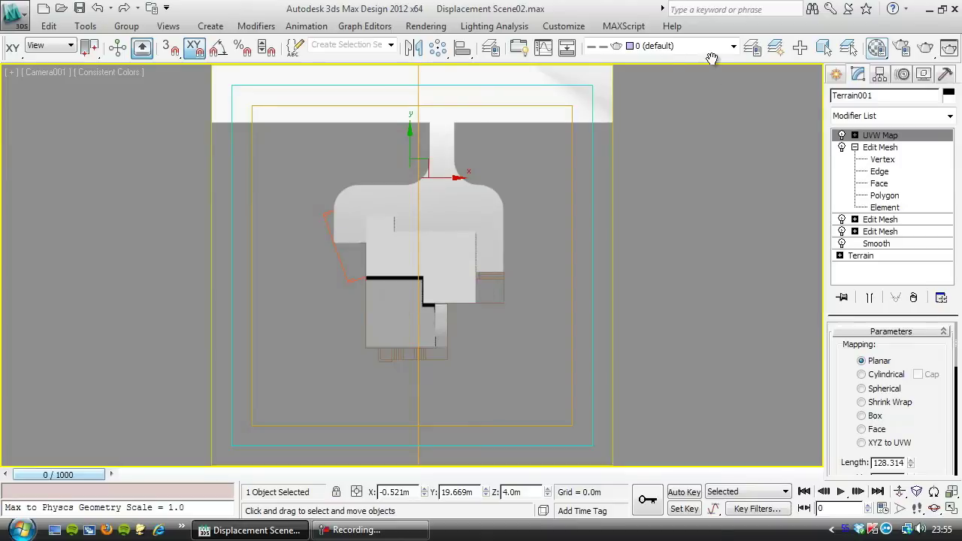
# - Render Camera001 and save it as Displacement03.tga with default Targa settings, then close the frame window
pyautogui.click(926, 50)
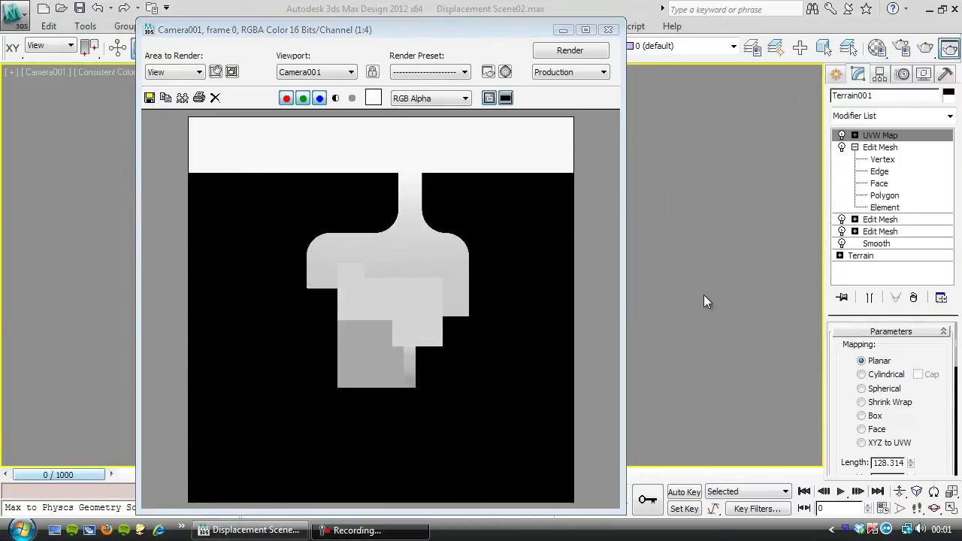
pyautogui.click(148, 97)
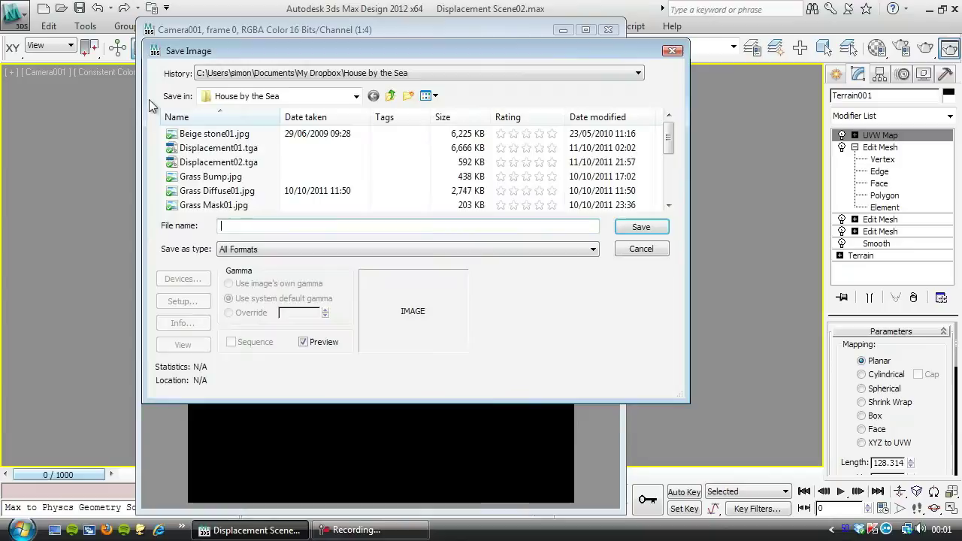
pyautogui.write('Displace')
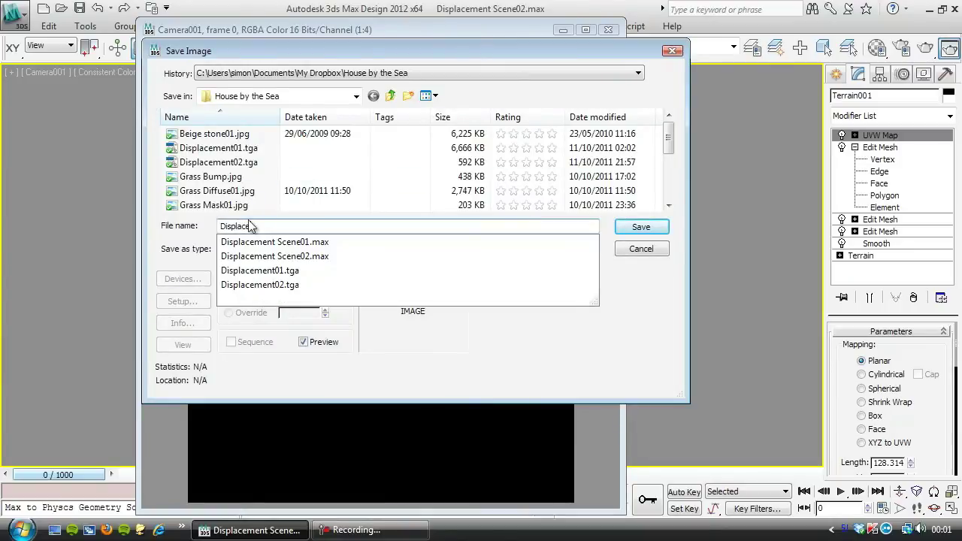
pyautogui.write('ment03')
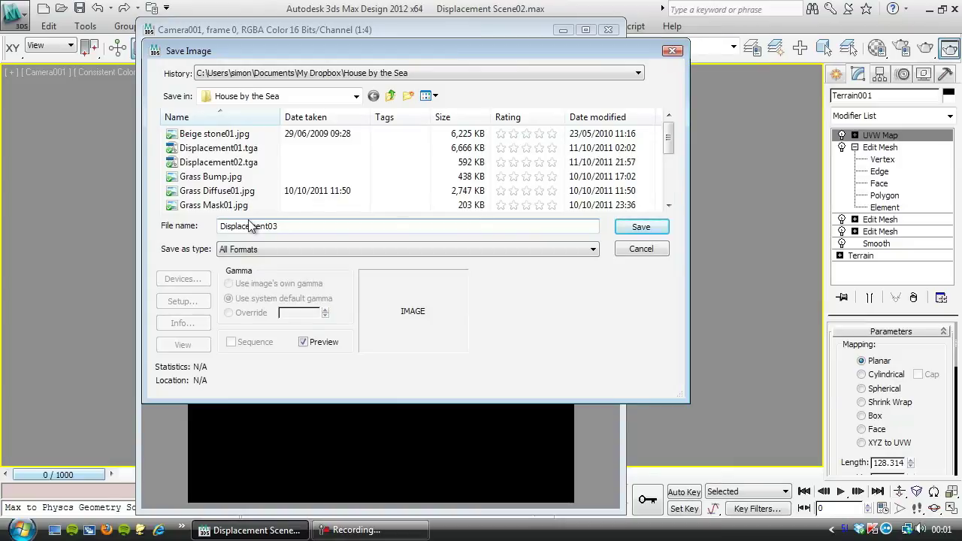
pyautogui.write('.tga')
pyautogui.press('Return')
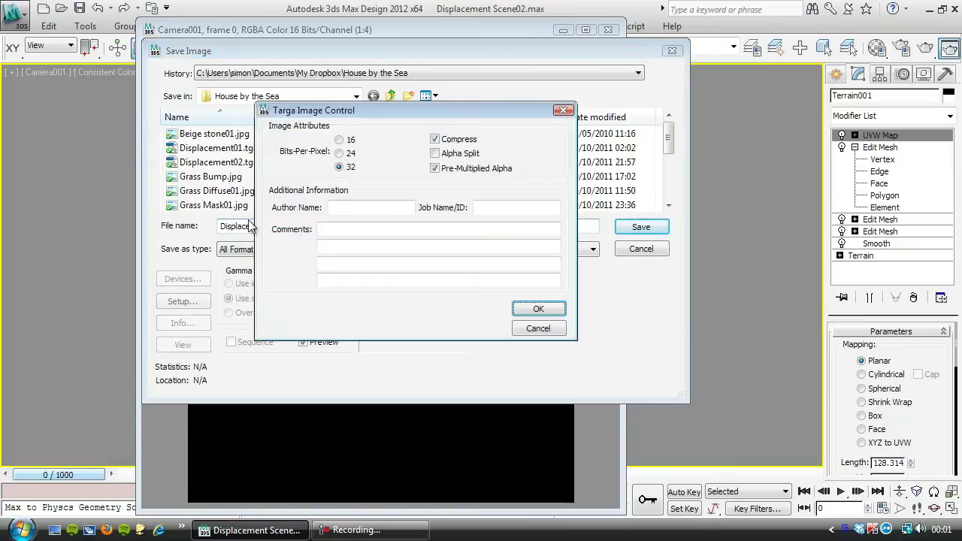
pyautogui.press('Return')
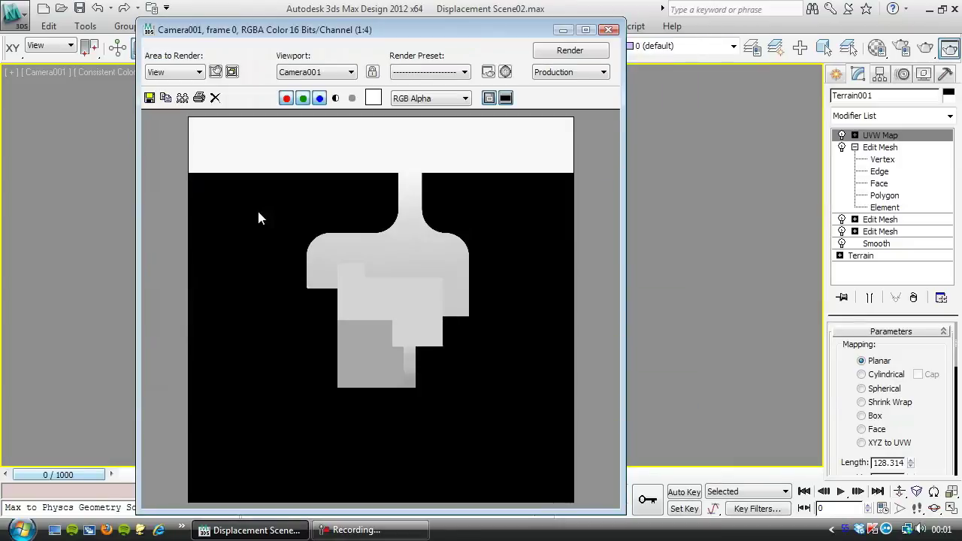
pyautogui.click(609, 30)
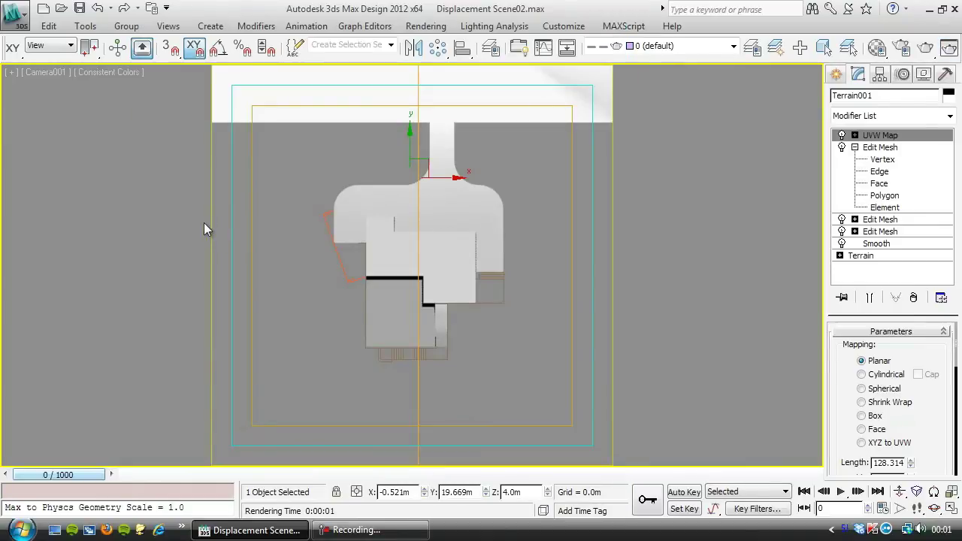
# - Maximize the orthographic view as Perspective, orbit obliquely, and delete the merged Terrain001 mesh
pyautogui.hotkey('alt', 'w')
pyautogui.rightClick(464, 115)
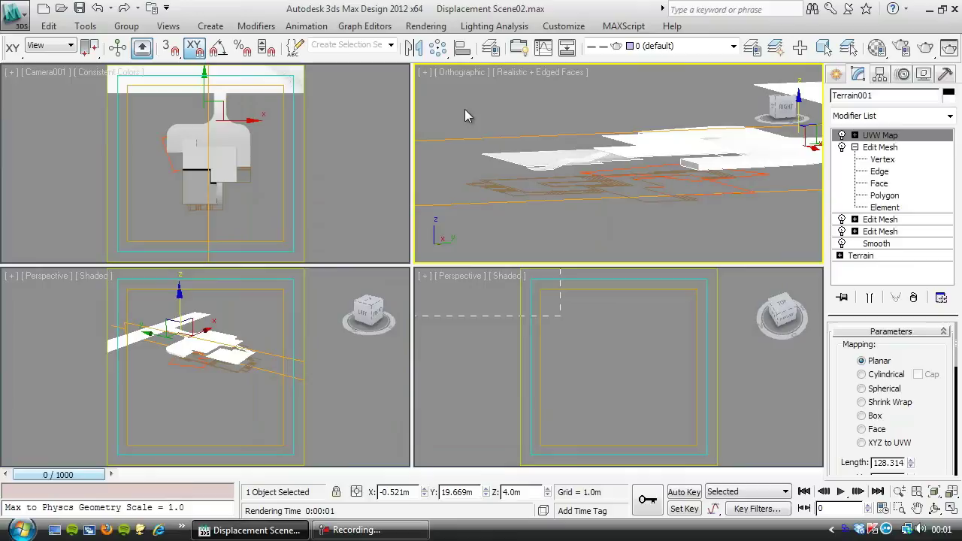
pyautogui.hotkey('alt', 'w')
pyautogui.press('p')
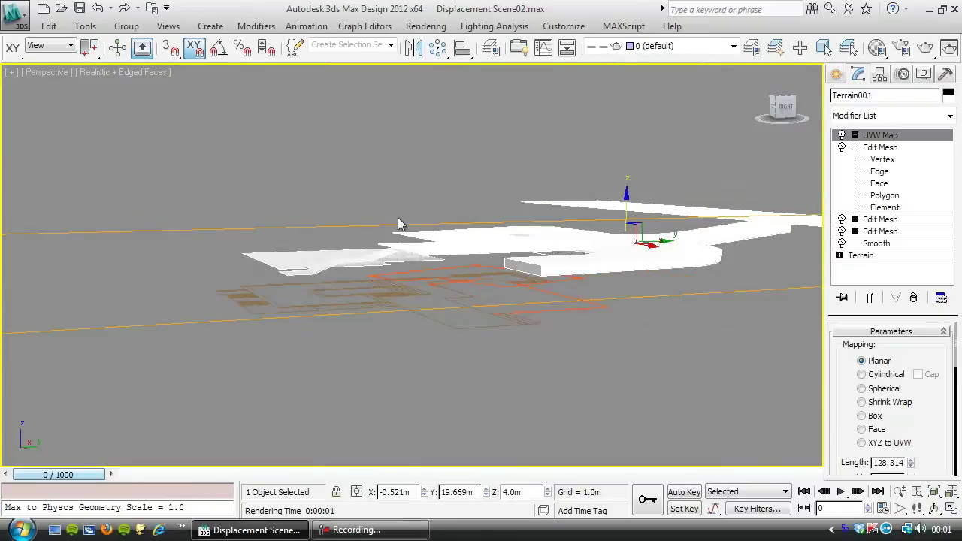
pyautogui.keyDown('alt'); pyautogui.moveTo(334, 166); pyautogui.dragTo(531, 175, button='middle'); pyautogui.keyUp('alt')
pyautogui.press('Delete')
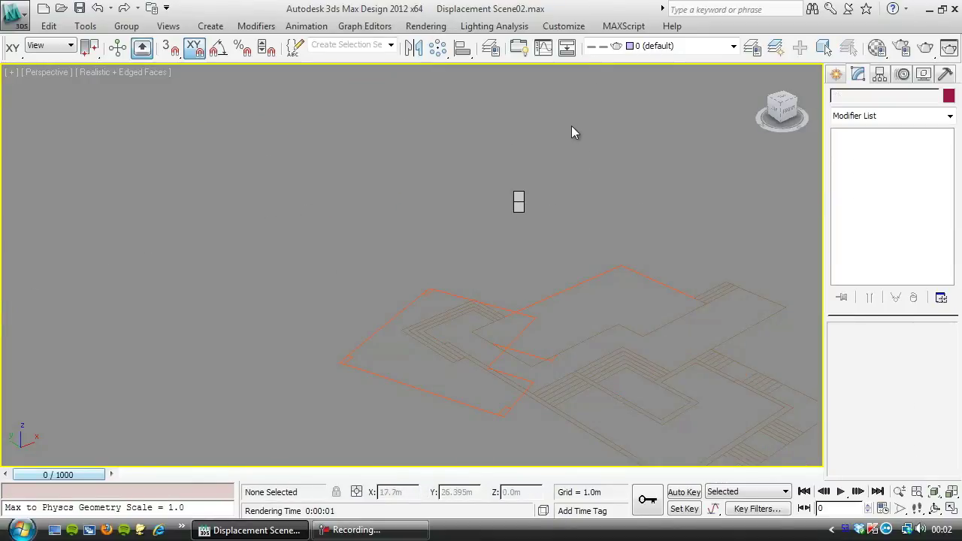
# - Unhide Displaced Mesh01, then briefly show the Villa layer and hide it again
pyautogui.hotkey('alt', 'h')
pyautogui.click(145, 124)
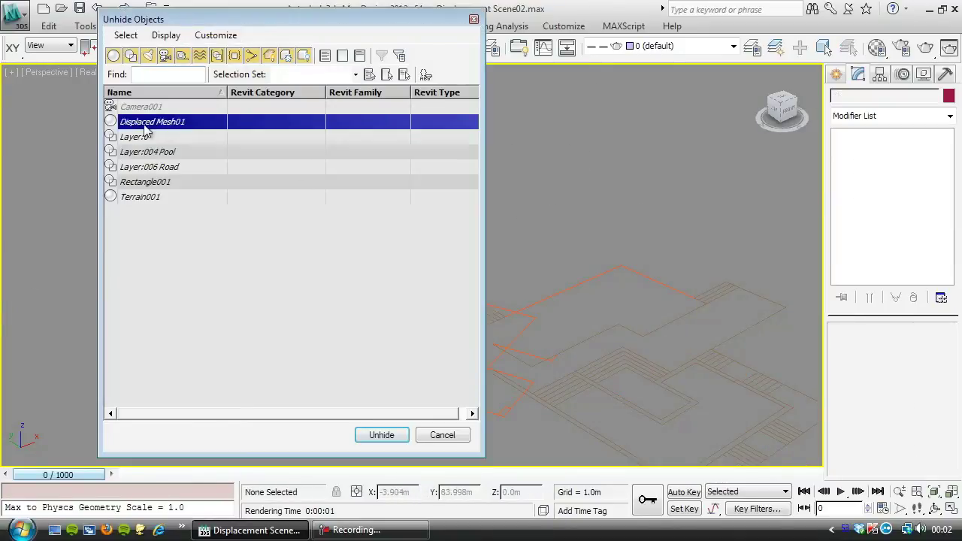
pyautogui.doubleClick(146, 124)
pyautogui.keyDown('alt'); pyautogui.moveTo(483, 318); pyautogui.dragTo(481, 224, button='middle'); pyautogui.keyUp('alt')
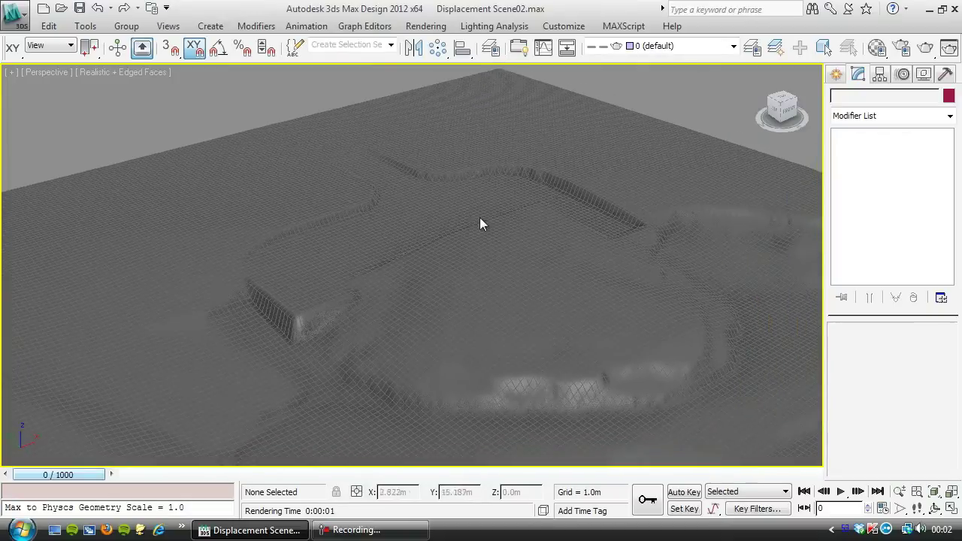
pyautogui.click(661, 46)
pyautogui.click(584, 160)
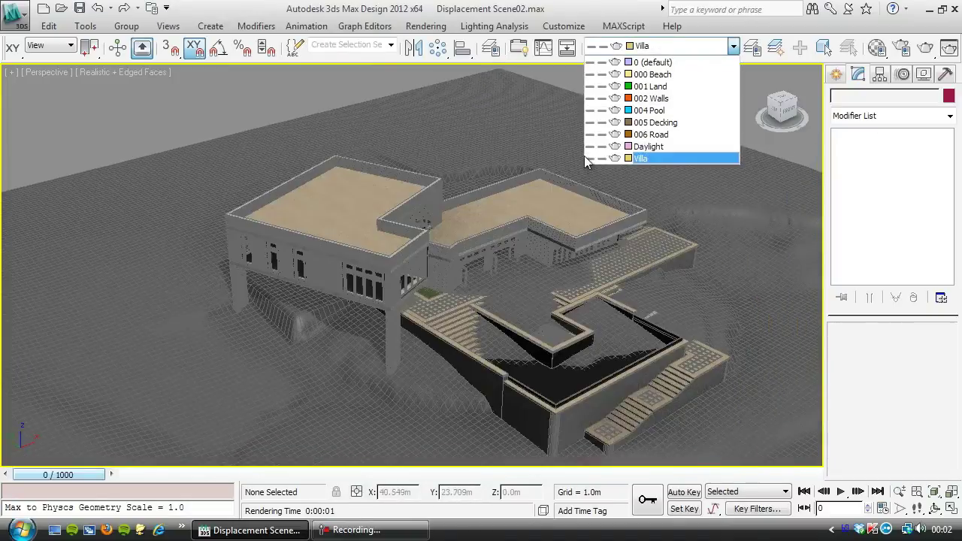
pyautogui.click(587, 159)
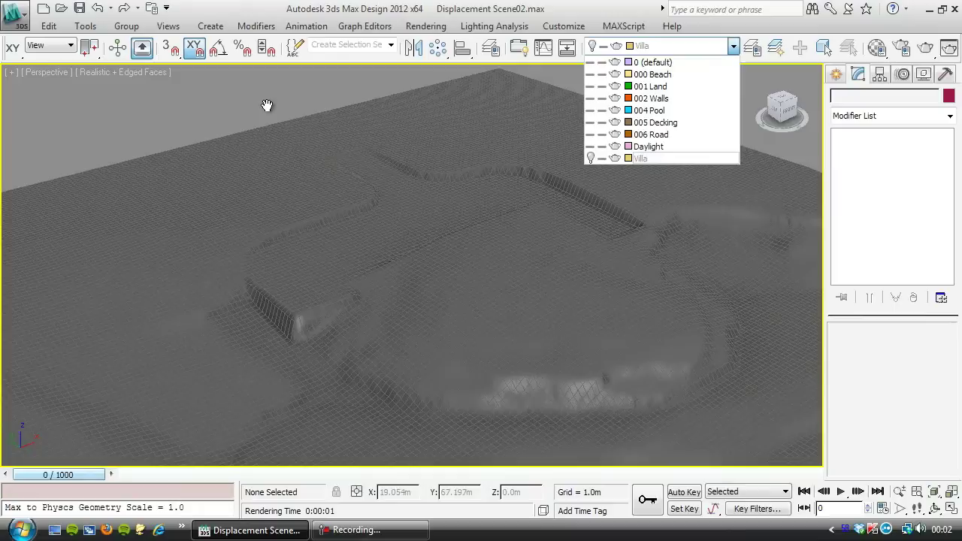
pyautogui.click(293, 103)
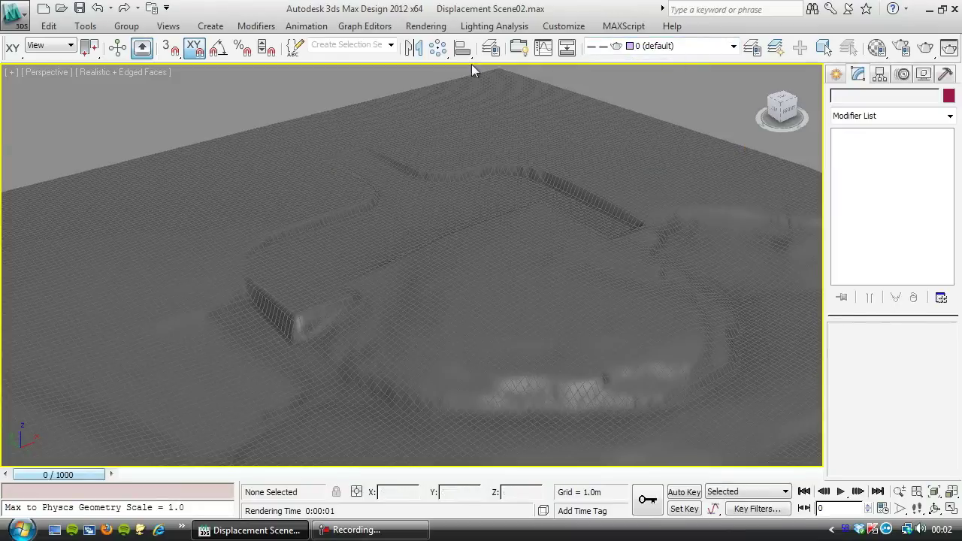
# - Raise Map #16's composite to 3 layers and load Displacement03.tga as Layer 3's bitmap
pyautogui.click(877, 48)
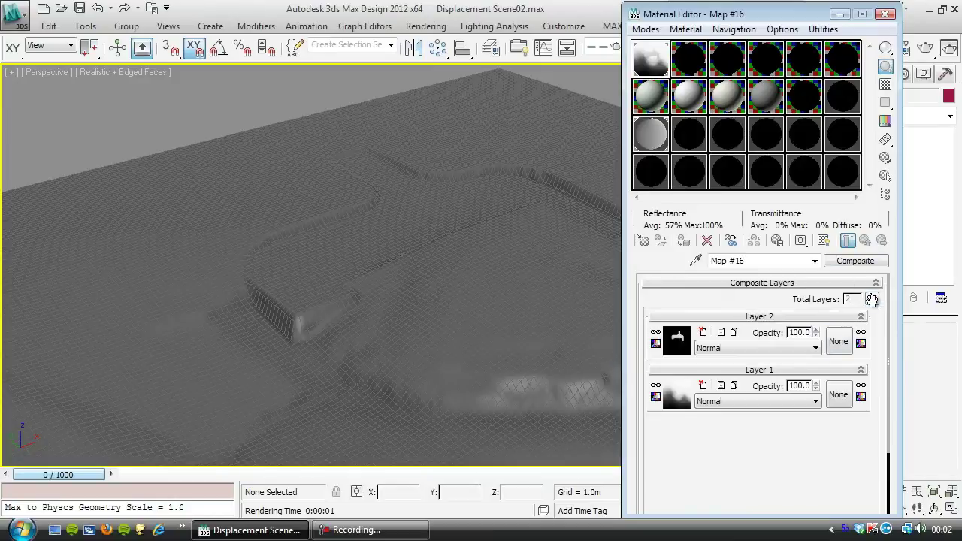
pyautogui.click(872, 299)
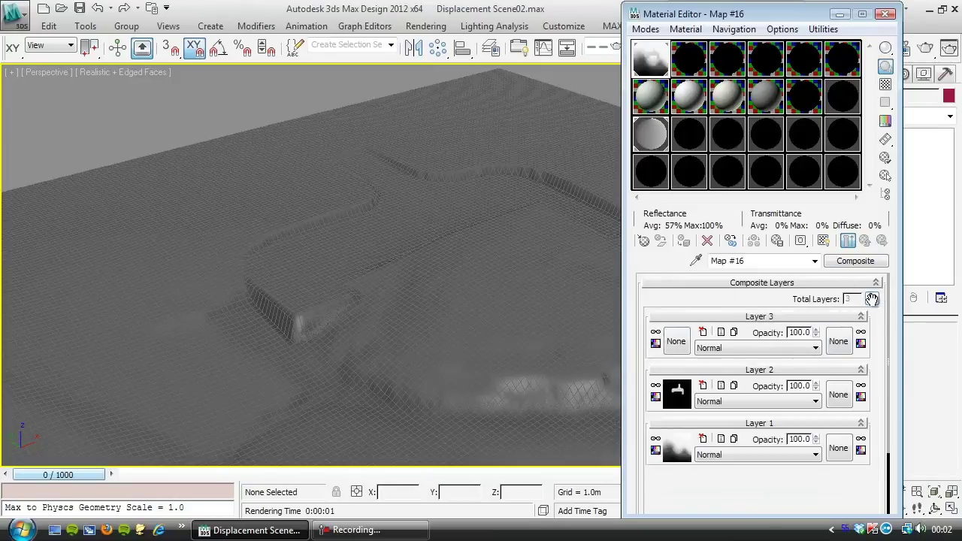
pyautogui.click(677, 341)
pyautogui.doubleClick(360, 94)
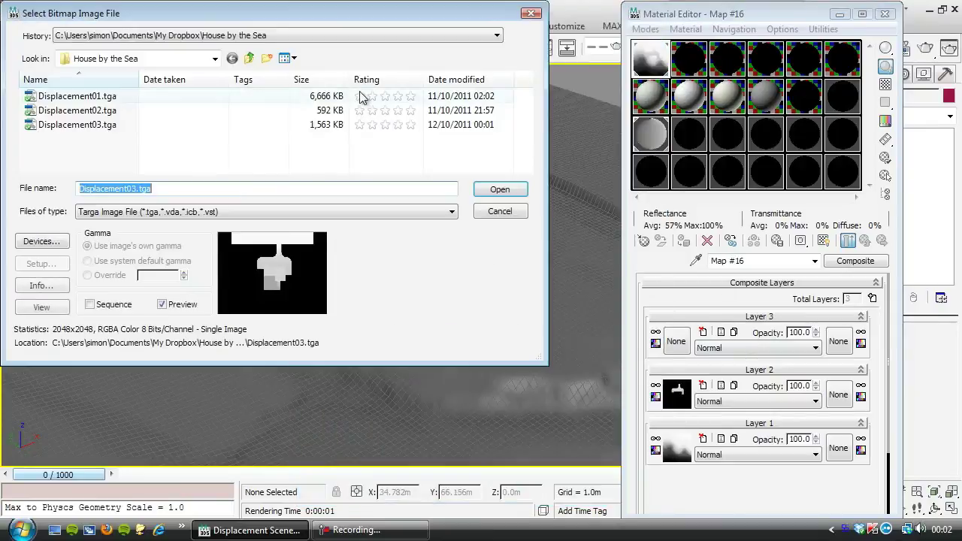
pyautogui.click(114, 126)
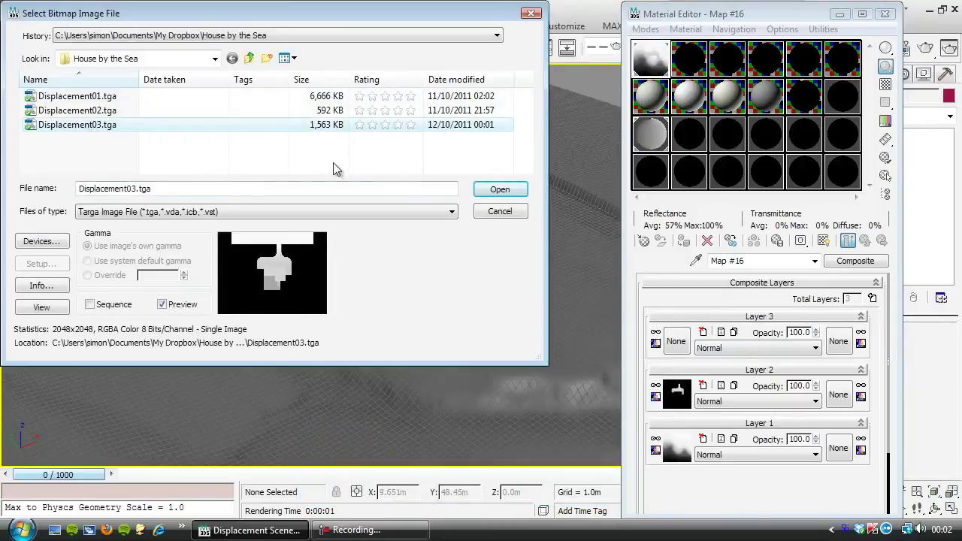
pyautogui.click(501, 190)
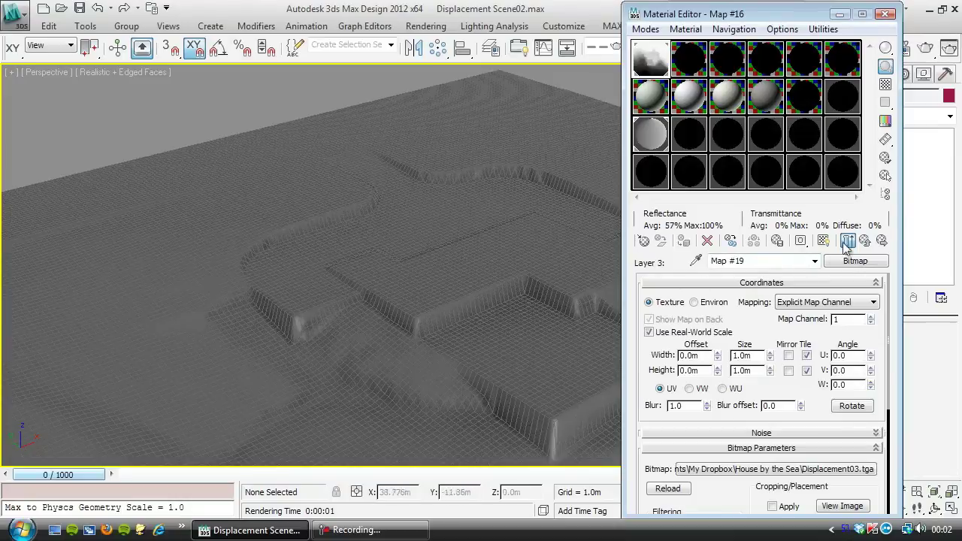
# - Toggle Layer 3 off and on repeatedly to compare the terrain, leaving it on, and toggle Layer 2
pyautogui.click(865, 240)
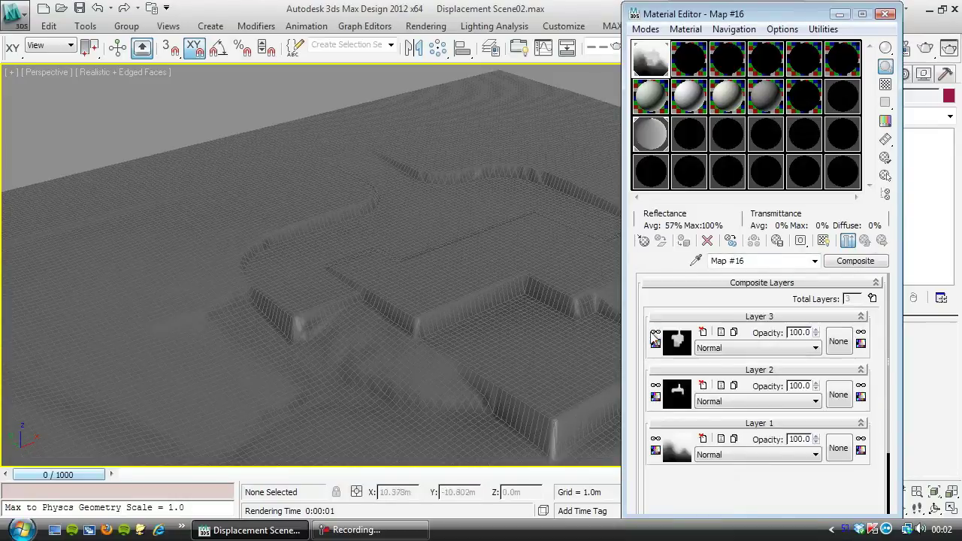
pyautogui.click(655, 332)
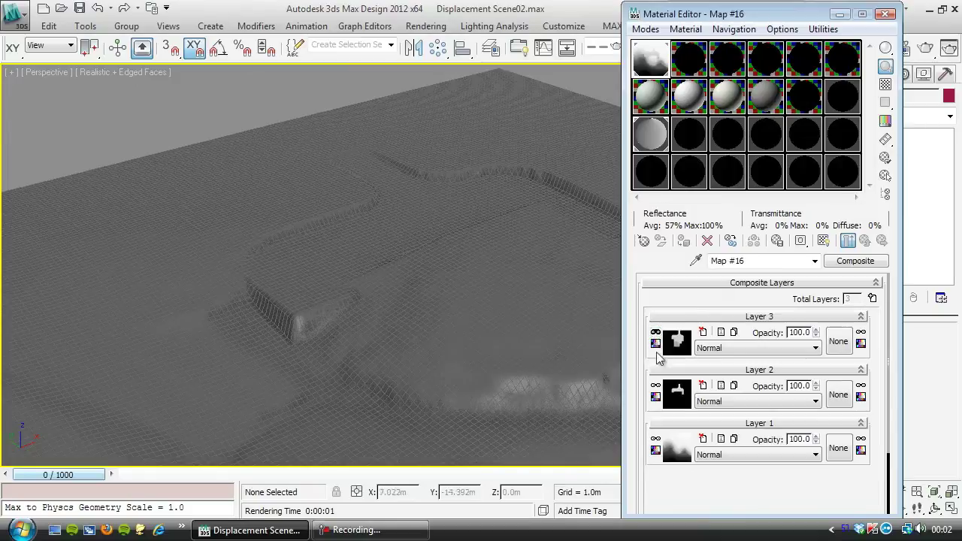
pyautogui.keyDown('alt'); pyautogui.moveTo(507, 303); pyautogui.dragTo(241, 278, button='middle'); pyautogui.keyUp('alt')
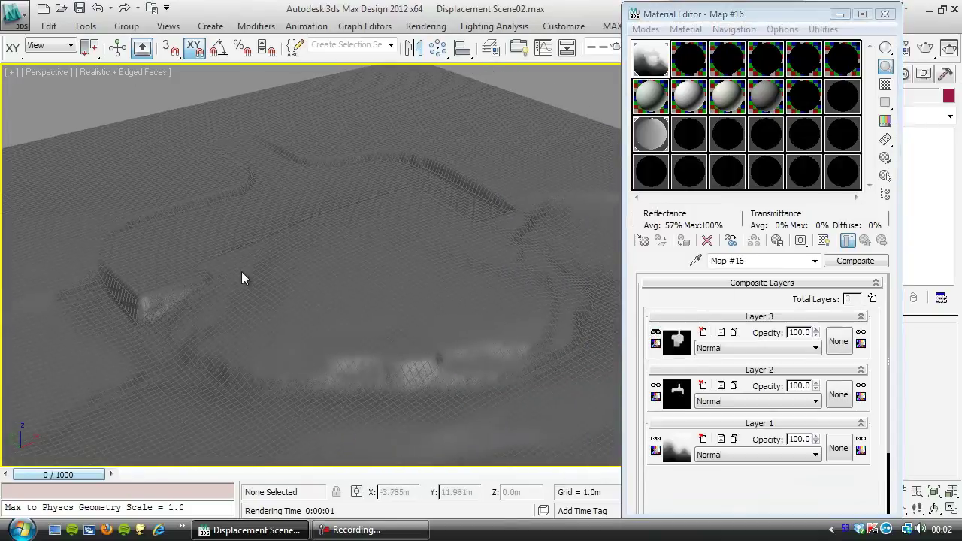
pyautogui.click(655, 333)
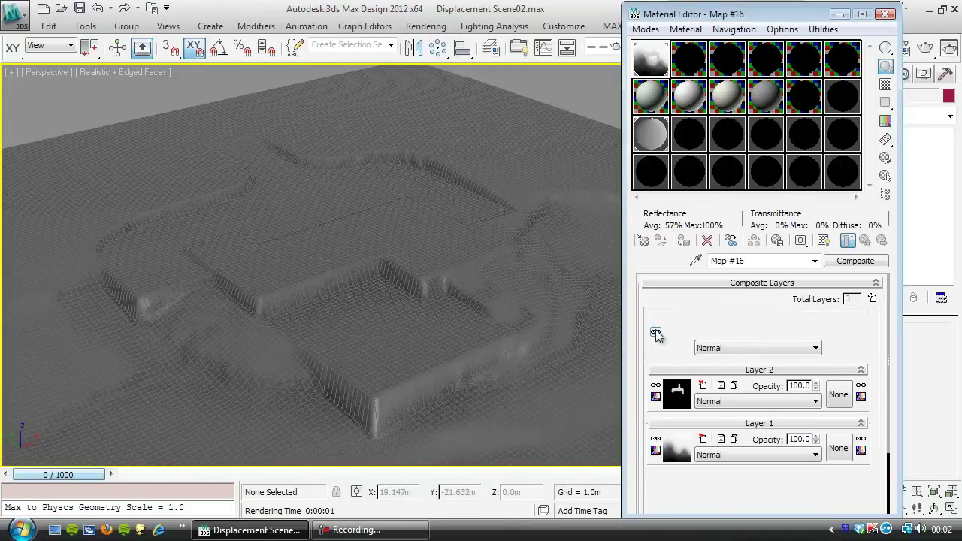
pyautogui.click(655, 332)
pyautogui.click(654, 333)
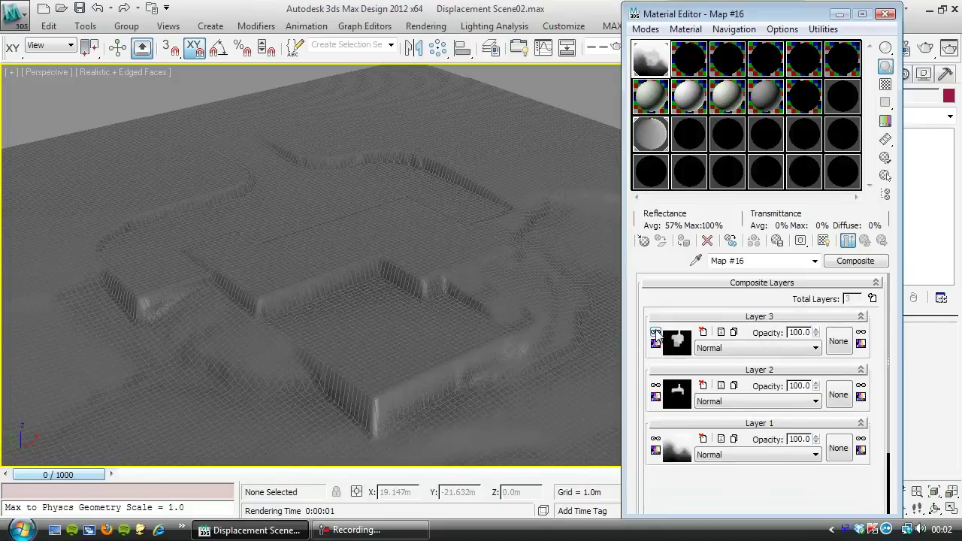
pyautogui.click(654, 332)
pyautogui.click(654, 332)
pyautogui.click(656, 386)
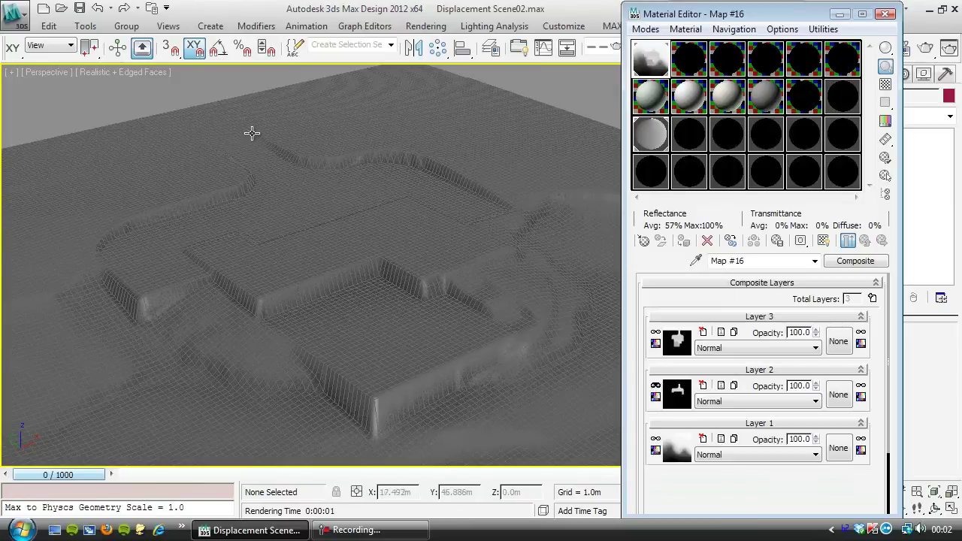
# - Select Displaced Mesh01 and view it from a lower angle
pyautogui.moveTo(275, 193); pyautogui.dragTo(268, 230, button='middle')
pyautogui.click(409, 242)
pyautogui.moveTo(399, 246)
pyautogui.keyDown('alt'); pyautogui.mouseDown(button='middle')
pyautogui.moveTo(394, 196)
pyautogui.moveTo(290, 211)
pyautogui.moveTo(242, 191)
pyautogui.moveTo(318, 215)
pyautogui.moveTo(466, 203)
pyautogui.mouseUp(button='middle'); pyautogui.keyUp('alt')
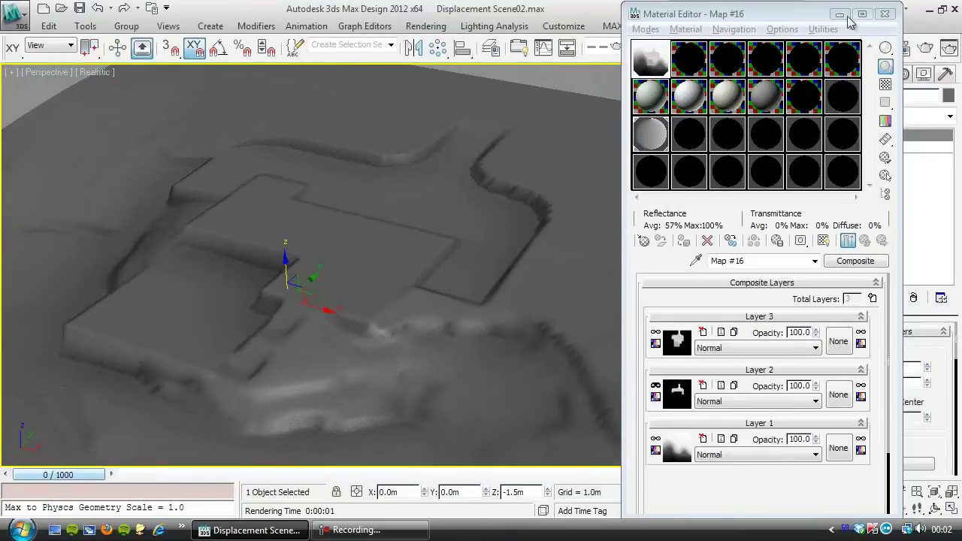
# - Close the Material Editor and show the Villa layer
pyautogui.click(885, 15)
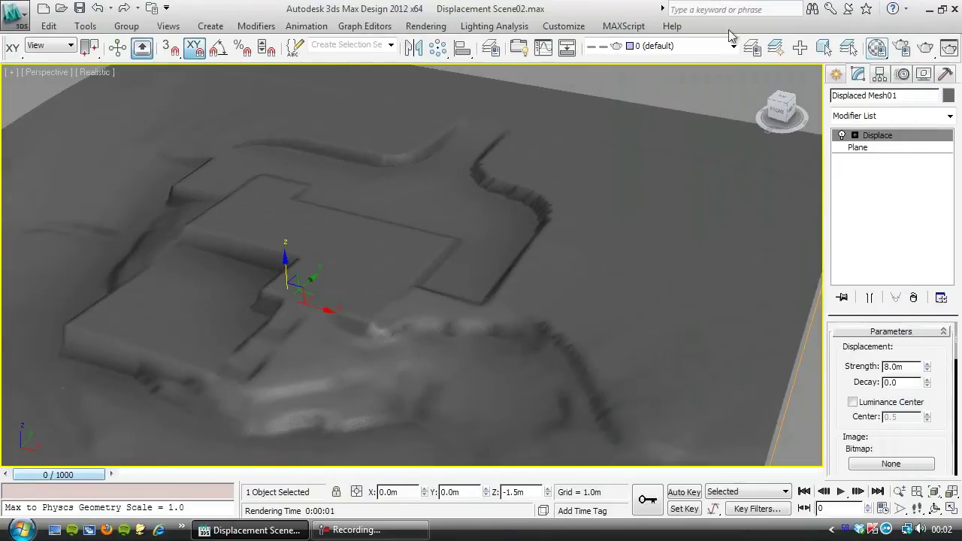
pyautogui.click(733, 45)
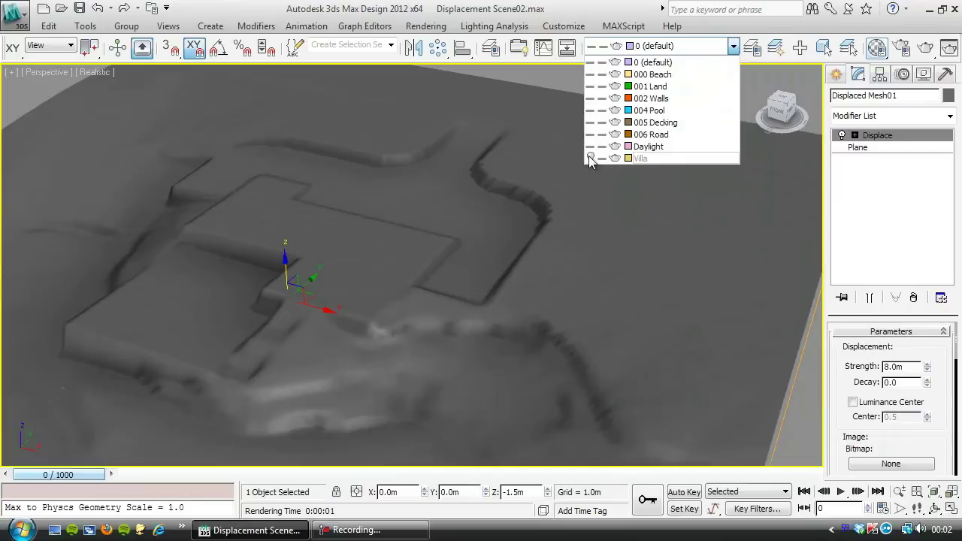
pyautogui.click(590, 157)
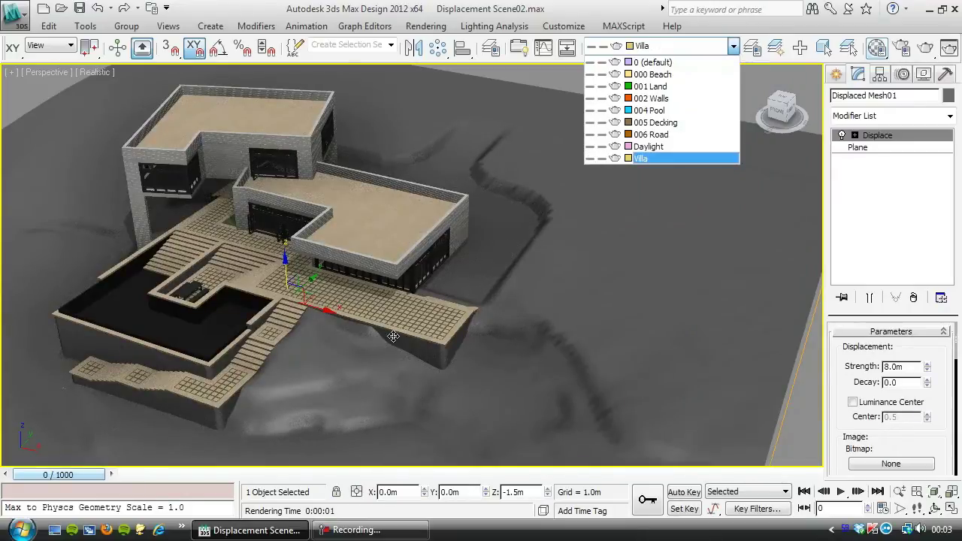
# - Inspect the villa on the displaced terrain from above, the far side, and the long front facade
pyautogui.keyDown('alt'); pyautogui.moveTo(167, 340); pyautogui.dragTo(483, 315, button='middle'); pyautogui.keyUp('alt')
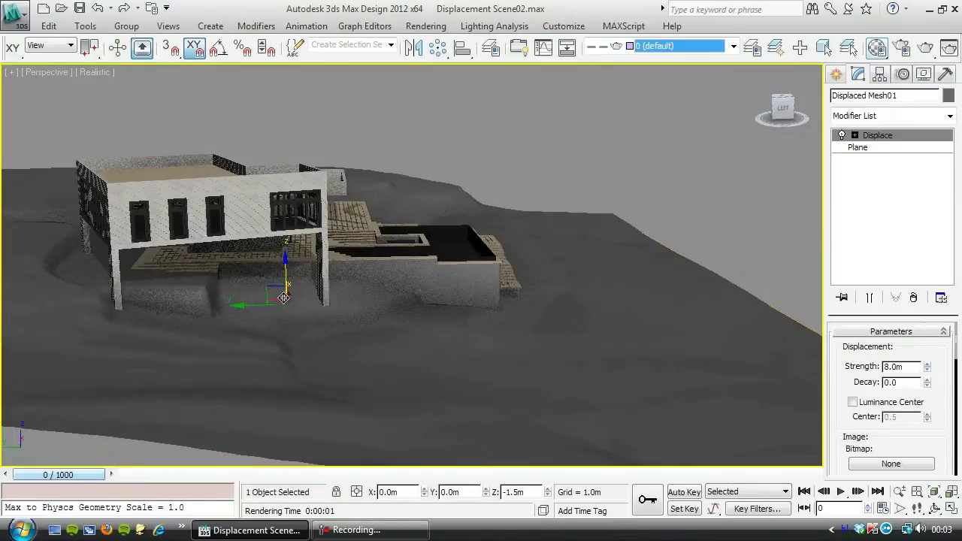
pyautogui.moveTo(255, 294); pyautogui.dragTo(271, 289, button='middle')
pyautogui.scroll(3, 271, 289)
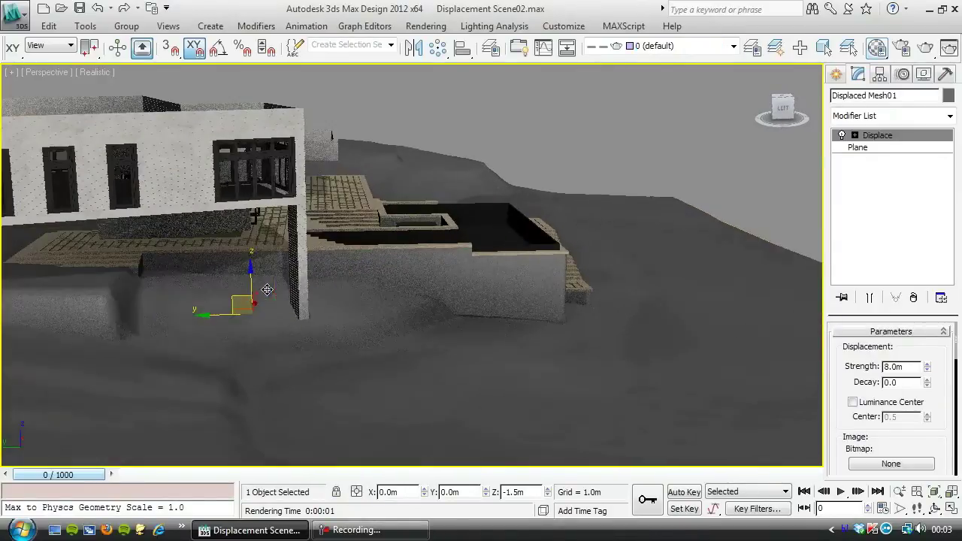
pyautogui.keyDown('alt'); pyautogui.moveTo(345, 321); pyautogui.dragTo(72, 283, button='middle'); pyautogui.keyUp('alt')
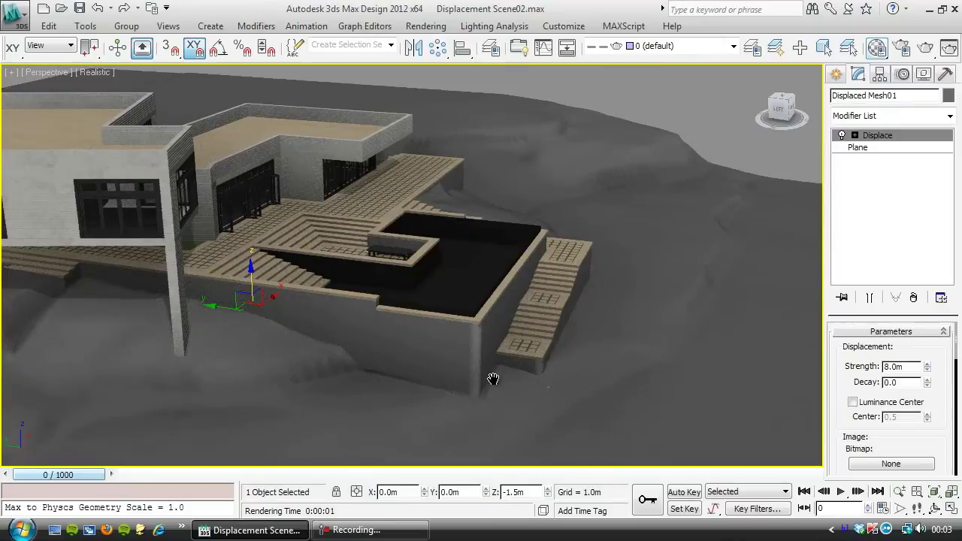
pyautogui.keyDown('alt'); pyautogui.moveTo(489, 379); pyautogui.dragTo(326, 387, button='middle'); pyautogui.keyUp('alt')
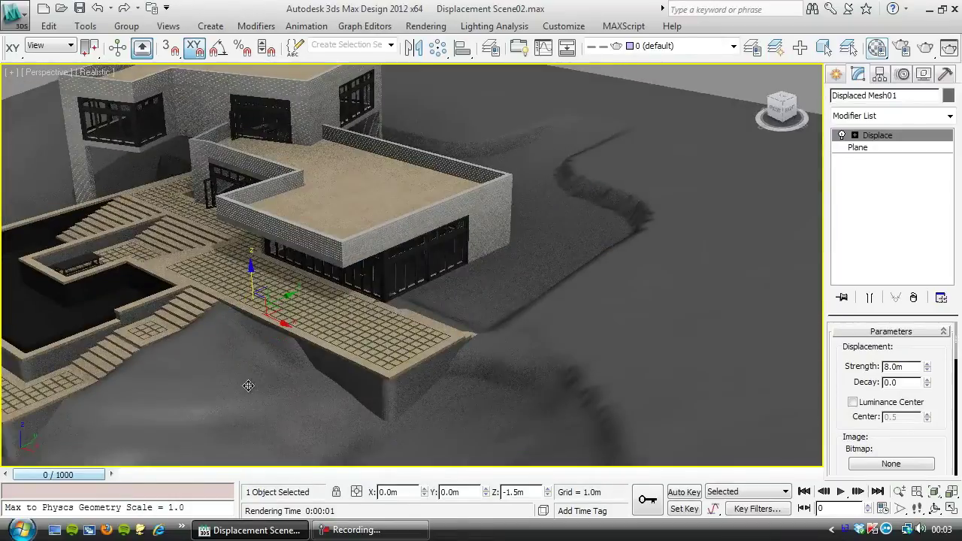
pyautogui.moveTo(471, 322); pyautogui.dragTo(293, 280, button='middle')
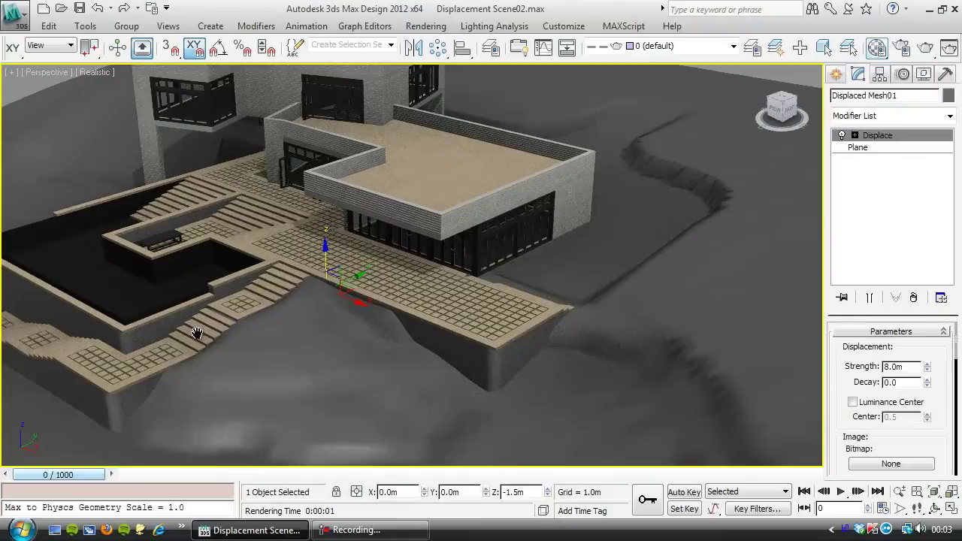
pyautogui.keyDown('alt'); pyautogui.moveTo(567, 298); pyautogui.dragTo(444, 161, button='middle'); pyautogui.keyUp('alt')
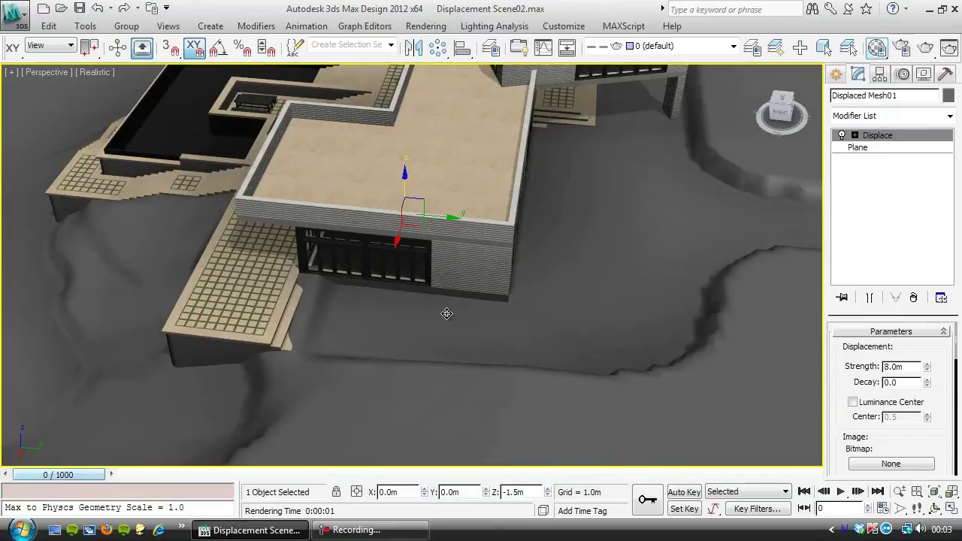
pyautogui.keyDown('alt'); pyautogui.moveTo(539, 326); pyautogui.dragTo(164, 178, button='middle'); pyautogui.keyUp('alt')
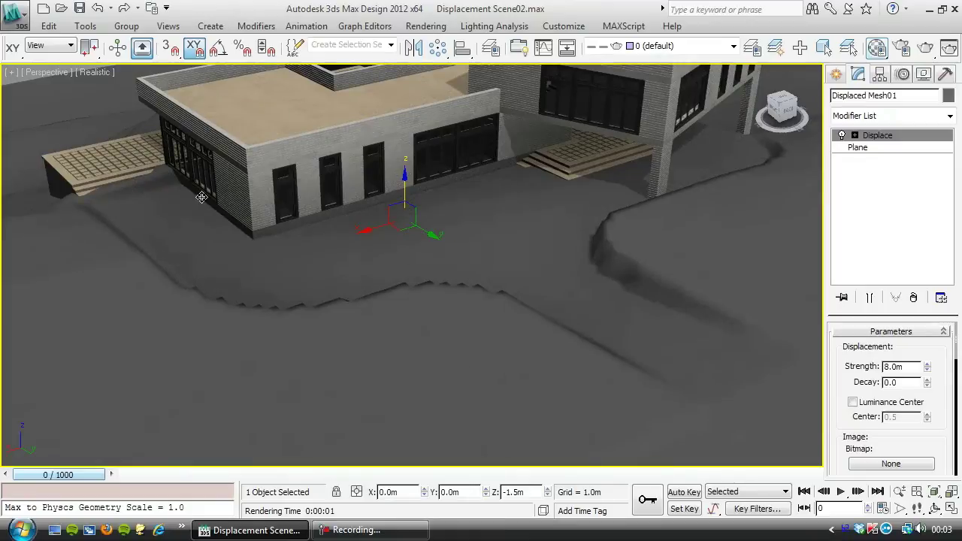
pyautogui.keyDown('alt'); pyautogui.moveTo(503, 228); pyautogui.dragTo(389, 278, button='middle'); pyautogui.keyUp('alt')
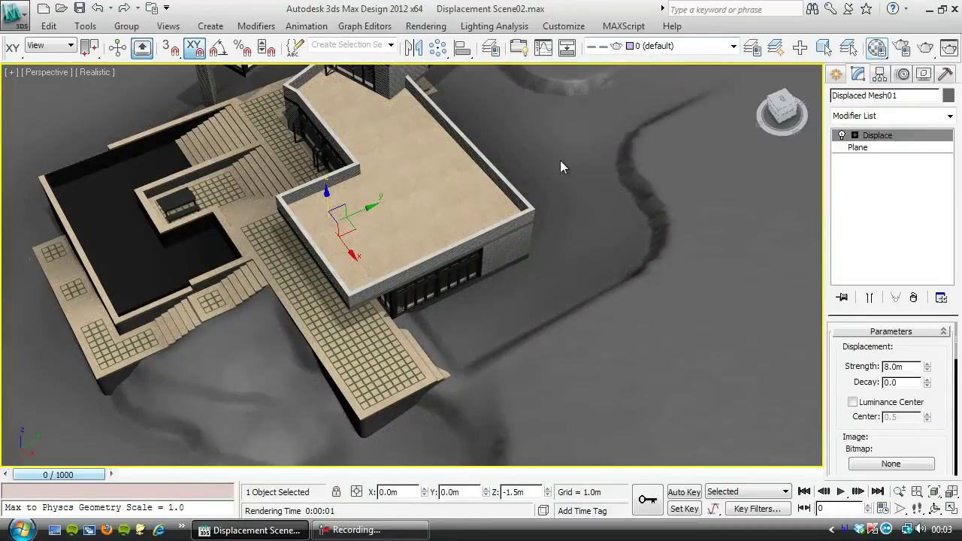
# - Hide the Villa layer and Displaced Mesh01, then unhide Terrain001
pyautogui.click(682, 47)
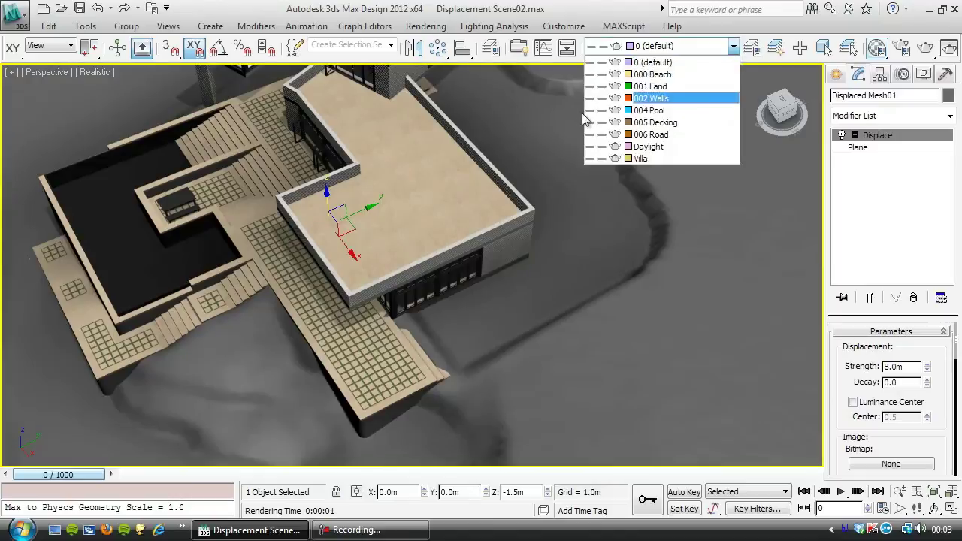
pyautogui.click(589, 158)
pyautogui.click(554, 192)
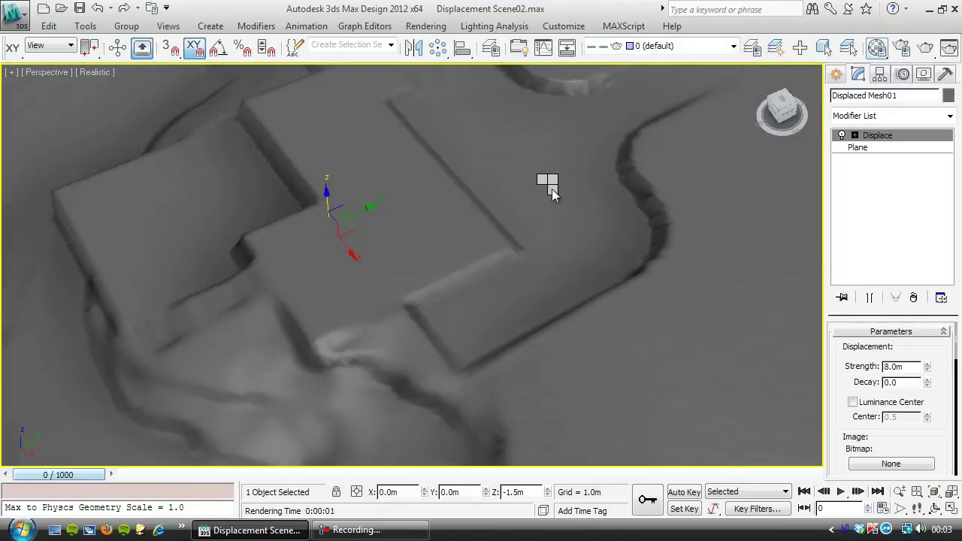
pyautogui.press('Delete')
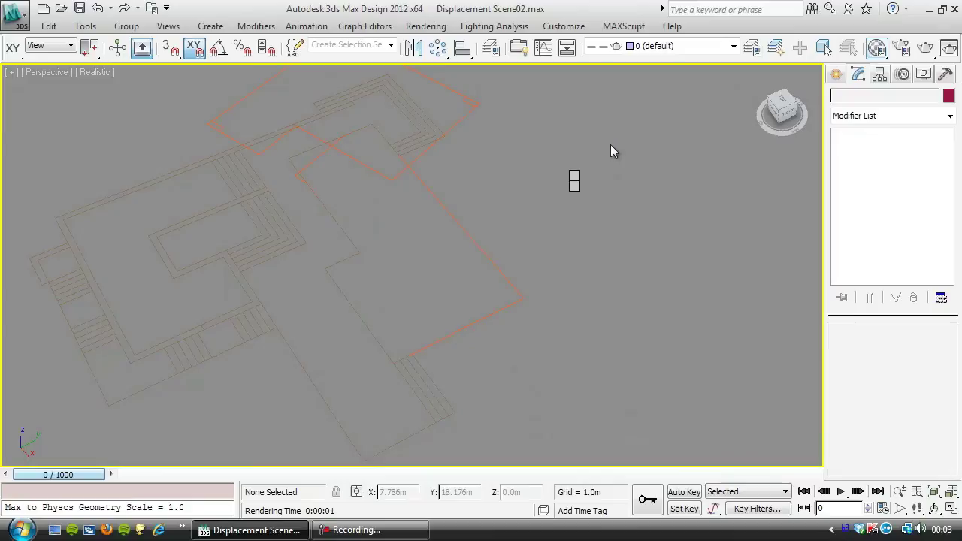
pyautogui.hotkey('ctrl', 'shift', 'h')
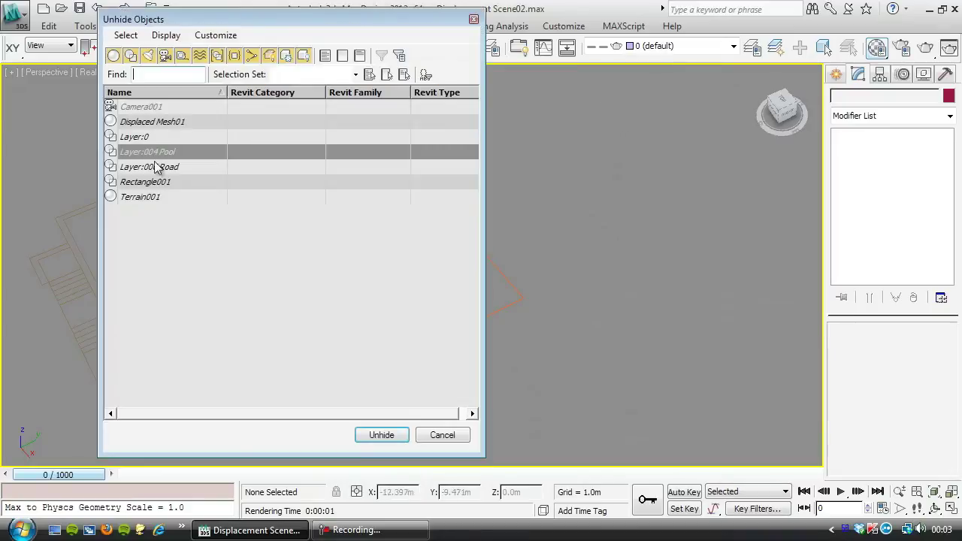
pyautogui.click(150, 124)
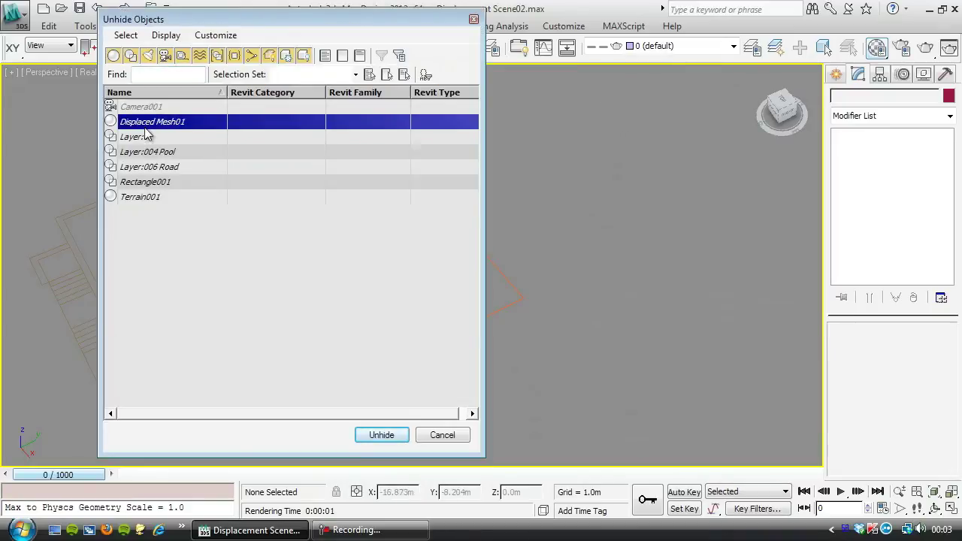
pyautogui.doubleClick(139, 197)
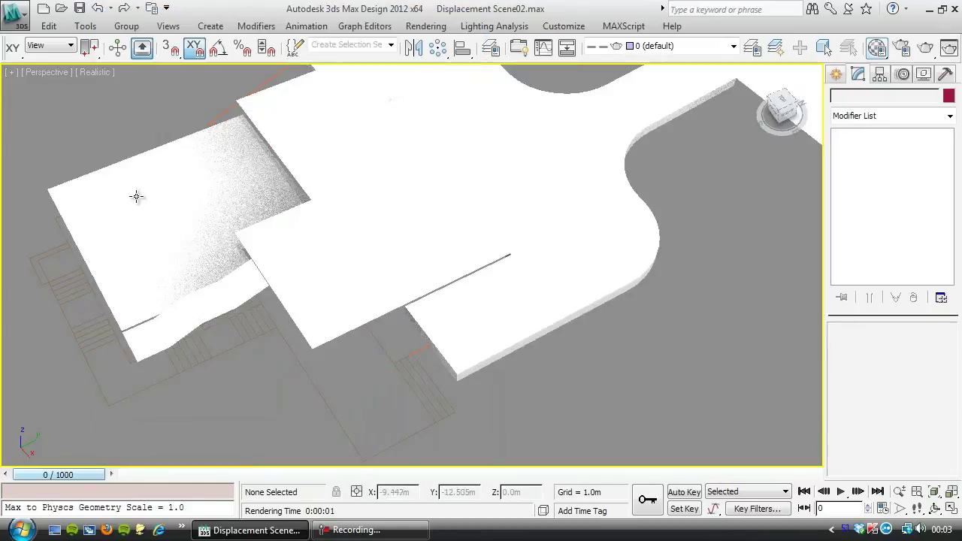
# - Pull Terrain001's two driveway front-edge polygons outward along Y, then view through Camera001
pyautogui.click(523, 253)
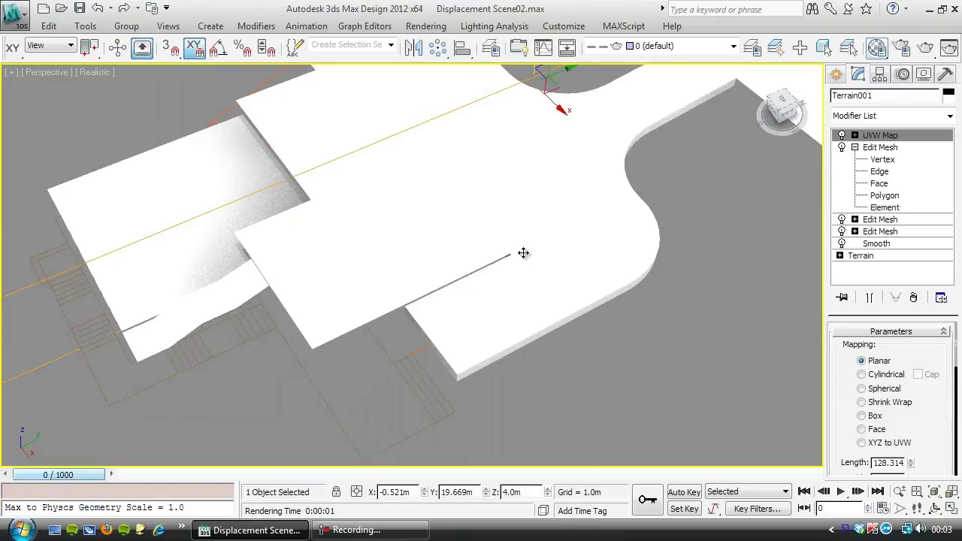
pyautogui.click(884, 196)
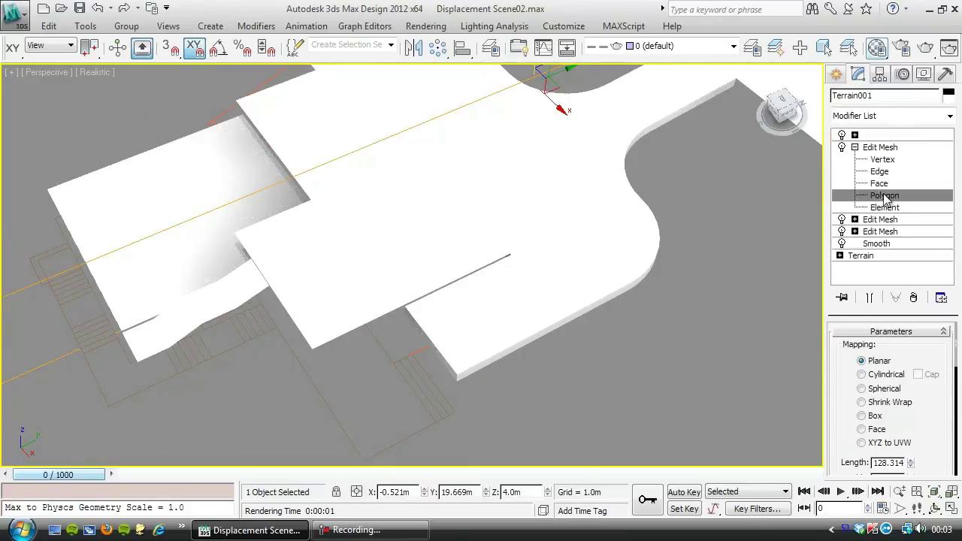
pyautogui.click(442, 355)
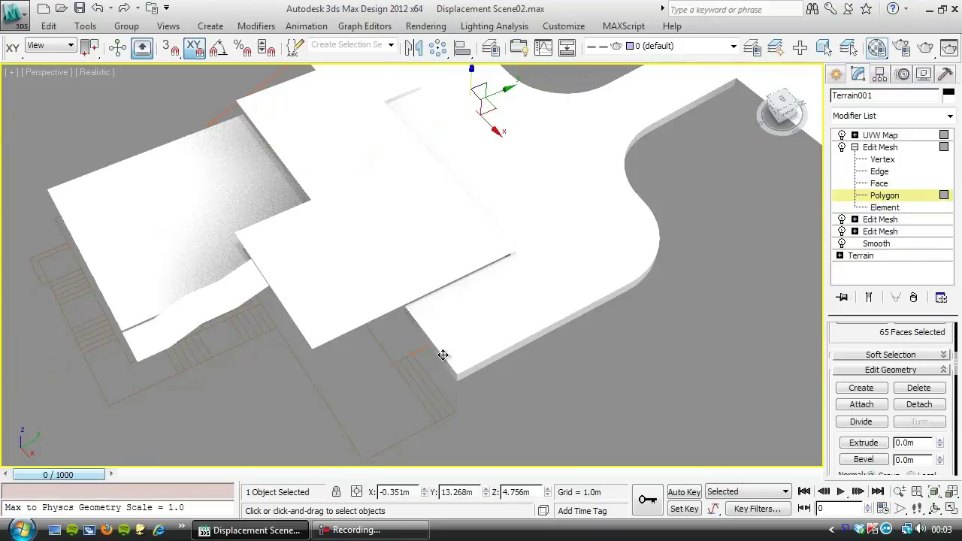
pyautogui.press('F2')
pyautogui.click(436, 353)
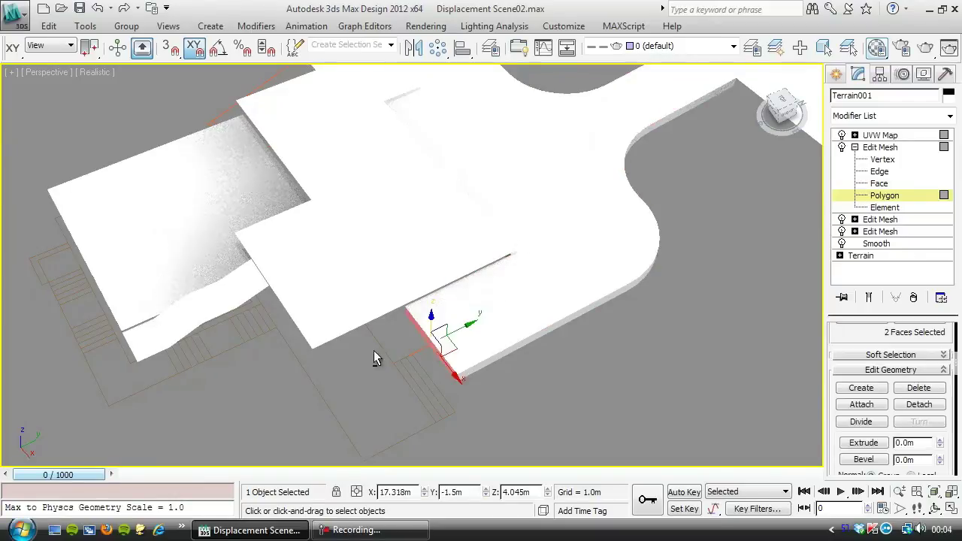
pyautogui.keyDown('alt'); pyautogui.moveTo(373, 350); pyautogui.dragTo(451, 337, button='middle'); pyautogui.keyUp('alt')
pyautogui.moveTo(468, 331); pyautogui.dragTo(417, 340)
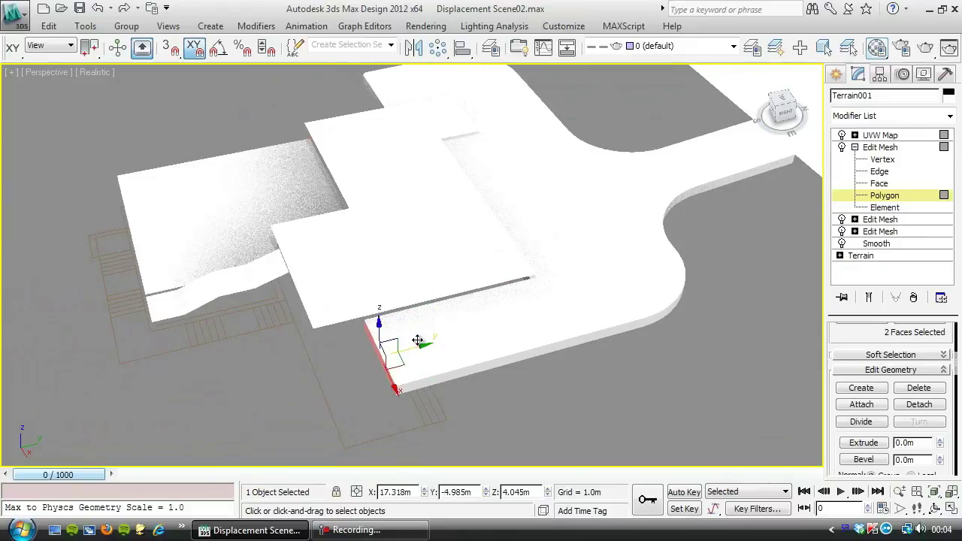
pyautogui.click(875, 197)
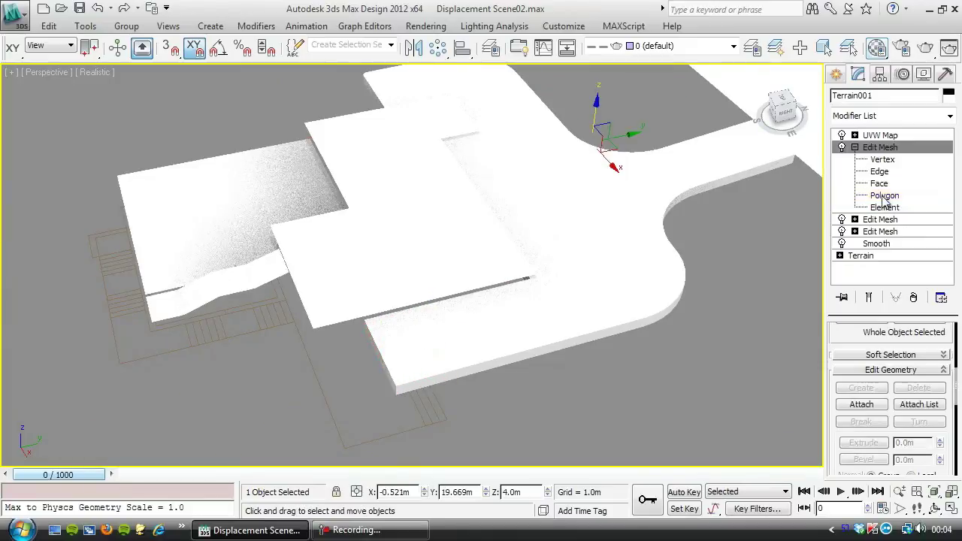
pyautogui.press('c')
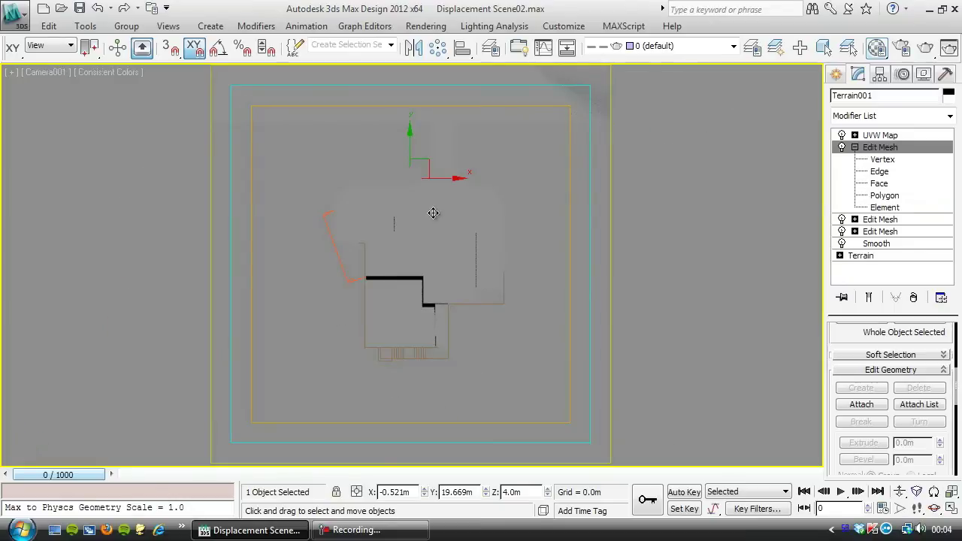
# - Render Terrain001 from Camera001, continuing past the missing map coordinates warning
pyautogui.click(926, 47)
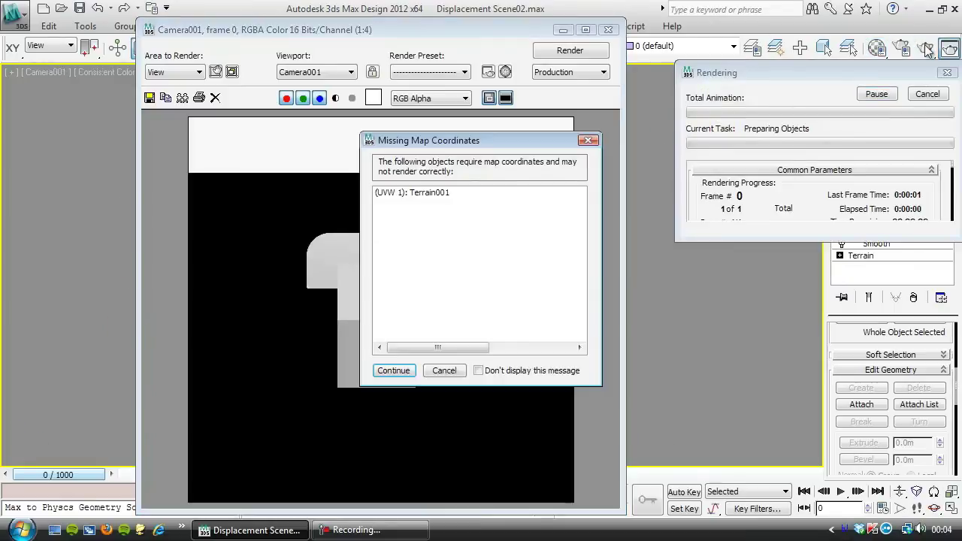
pyautogui.click(443, 372)
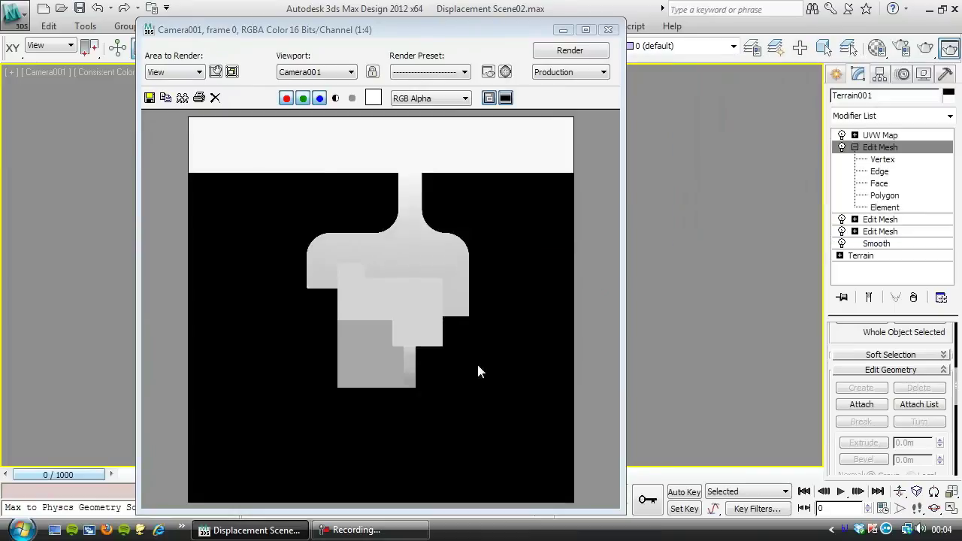
pyautogui.click(878, 136)
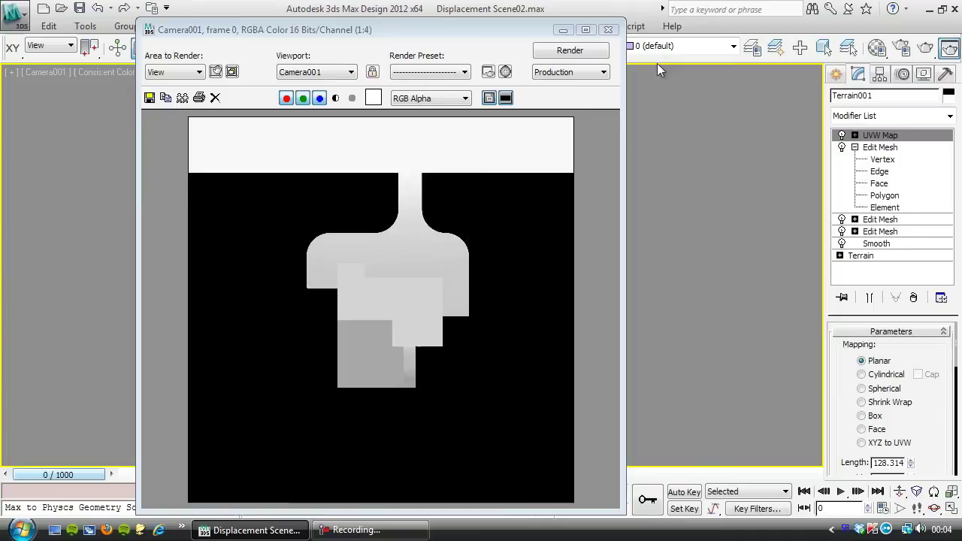
pyautogui.click(577, 52)
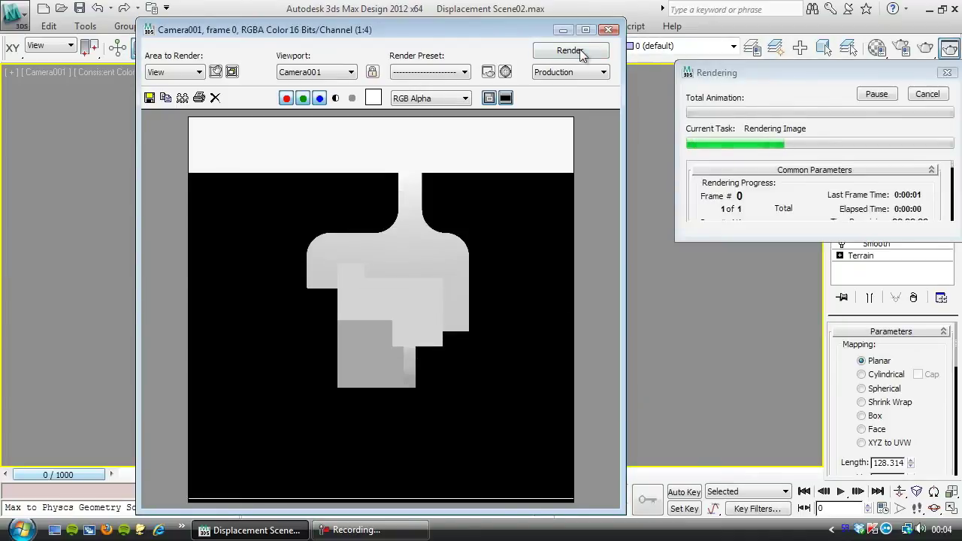
# - Save the render over Displacement03.tga, accepting the Targa settings, and close the frame window
pyautogui.click(149, 97)
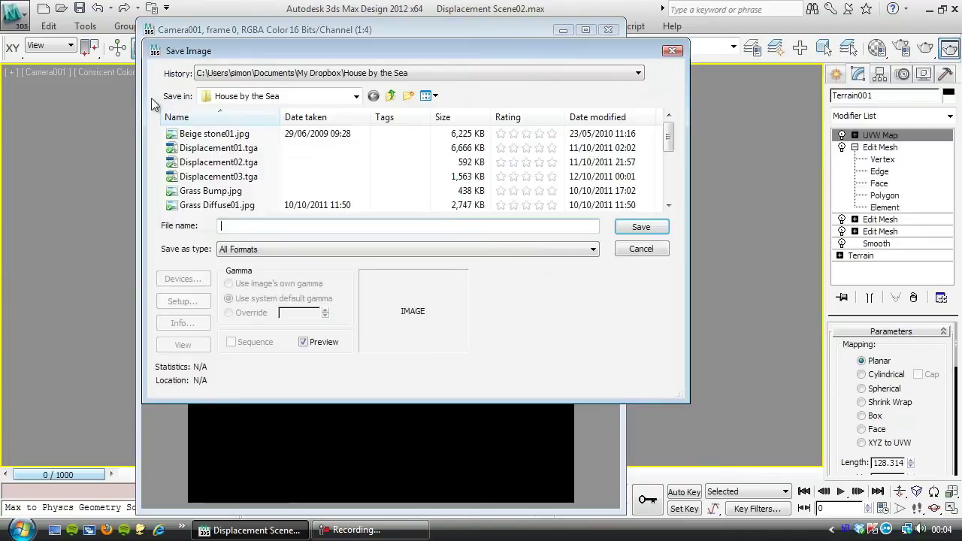
pyautogui.click(220, 177)
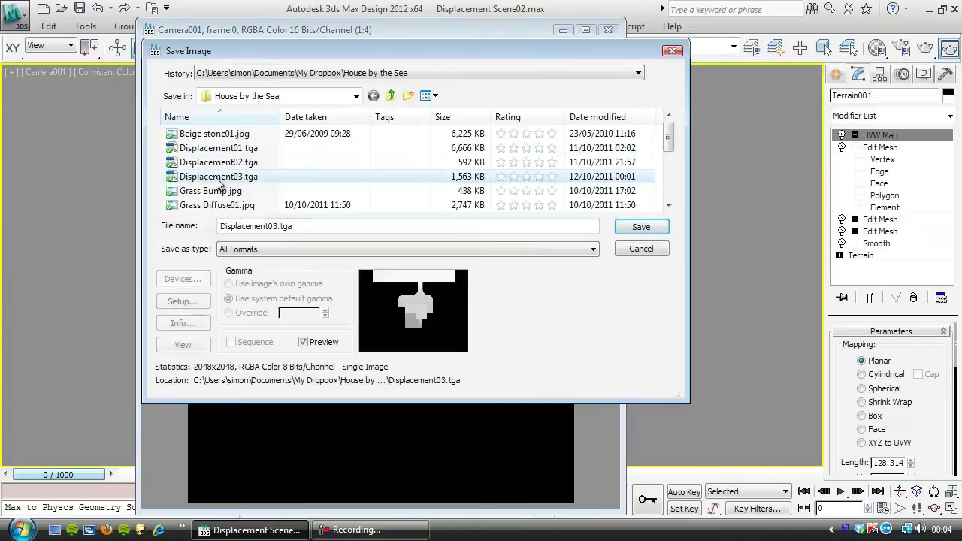
pyautogui.click(640, 226)
pyautogui.click(555, 318)
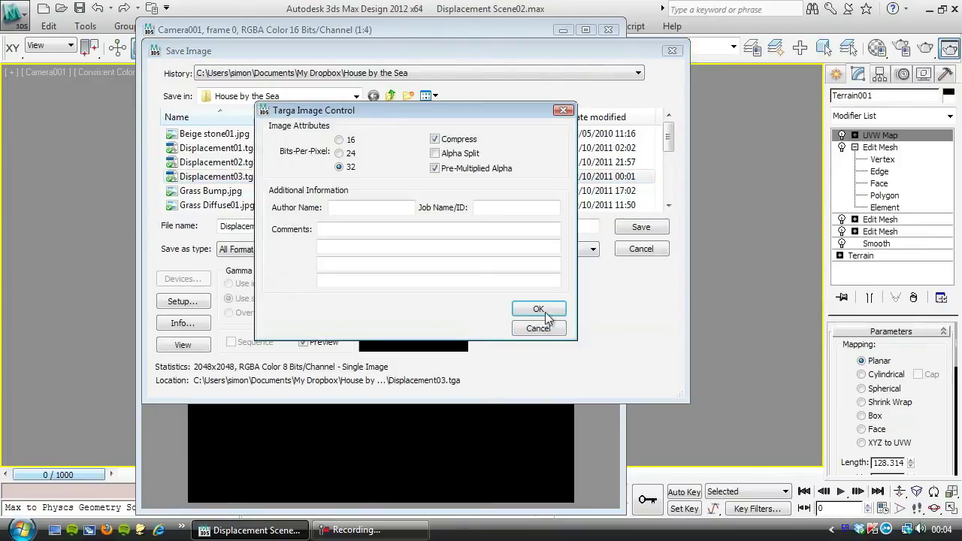
pyautogui.click(533, 310)
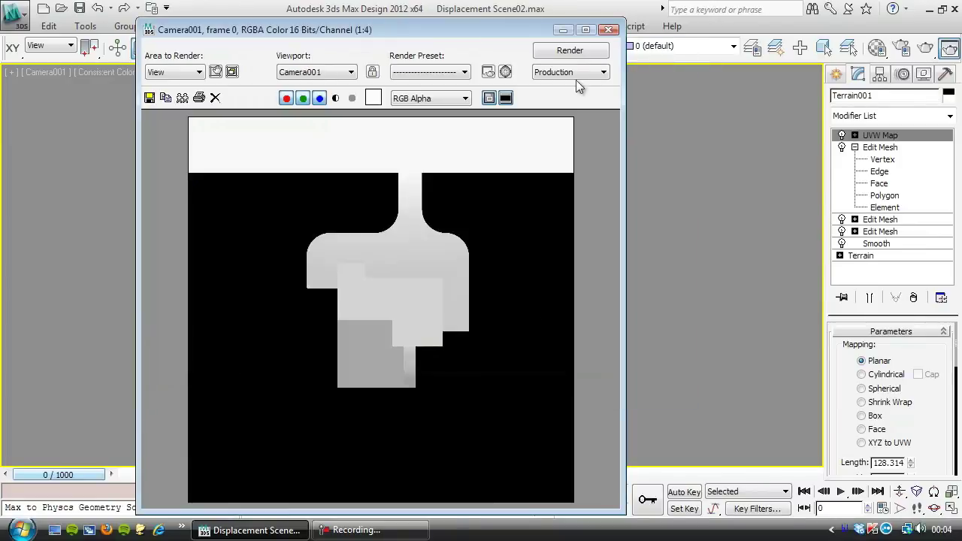
pyautogui.click(609, 29)
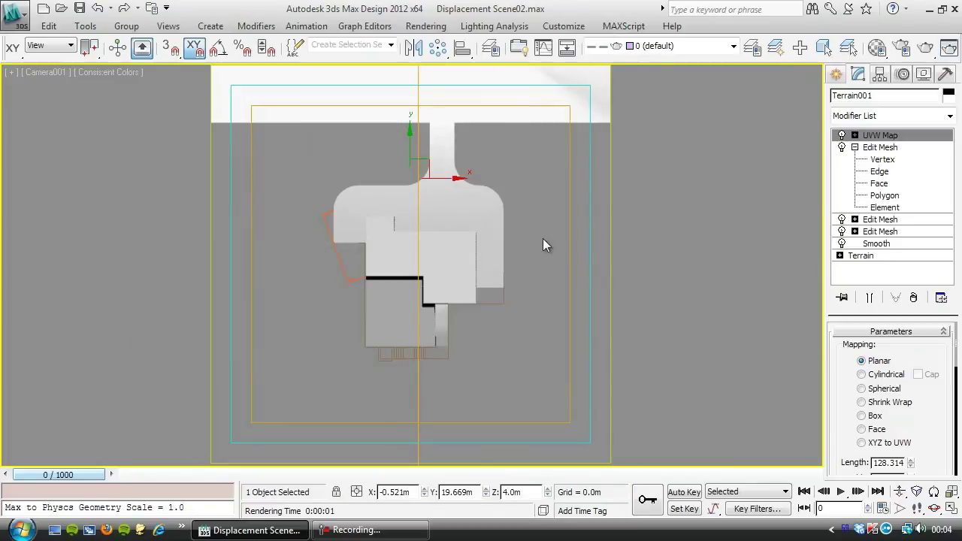
# - Maximize the Perspective view, select Displaced Mesh01 and unhide the Villa layer
pyautogui.hotkey('alt', 'w')
pyautogui.click(495, 183)
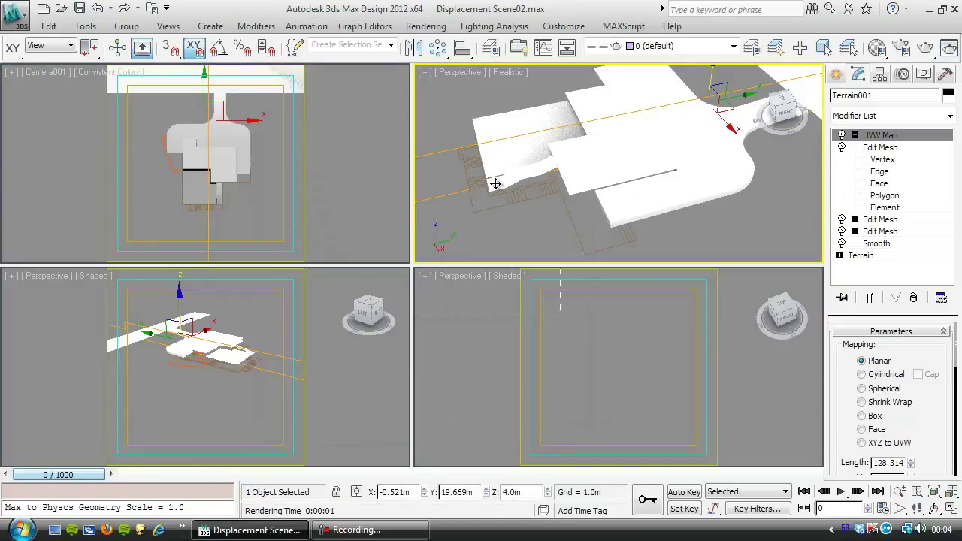
pyautogui.hotkey('alt', 'w')
pyautogui.scroll(-3, 434, 232)
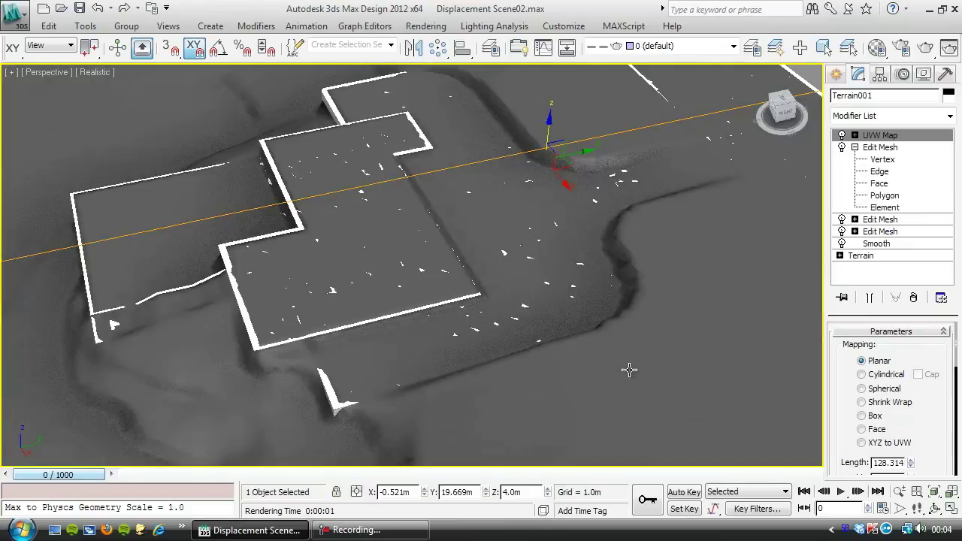
pyautogui.click(621, 379)
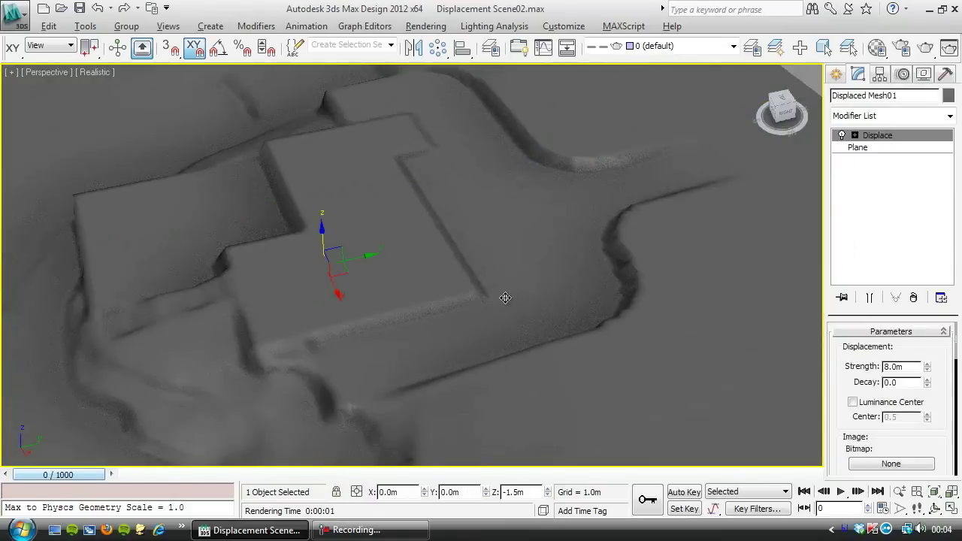
pyautogui.keyDown('alt'); pyautogui.moveTo(505, 298); pyautogui.dragTo(446, 344, button='middle'); pyautogui.keyUp('alt')
pyautogui.click(710, 46)
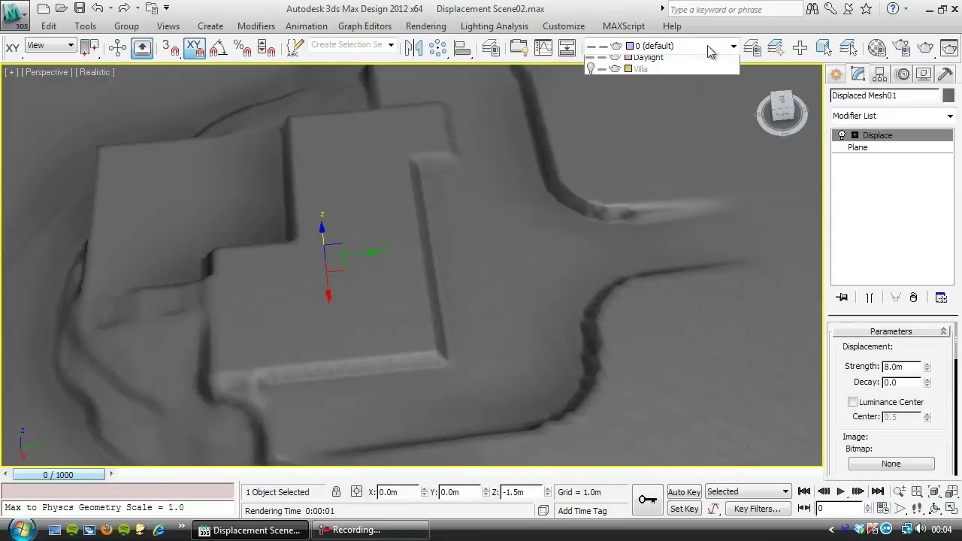
pyautogui.click(589, 155)
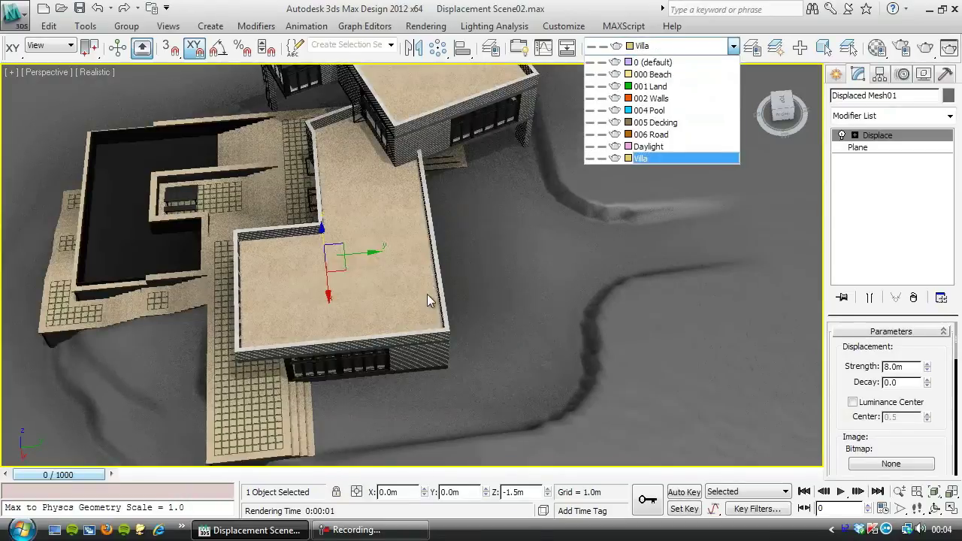
pyautogui.click(515, 227)
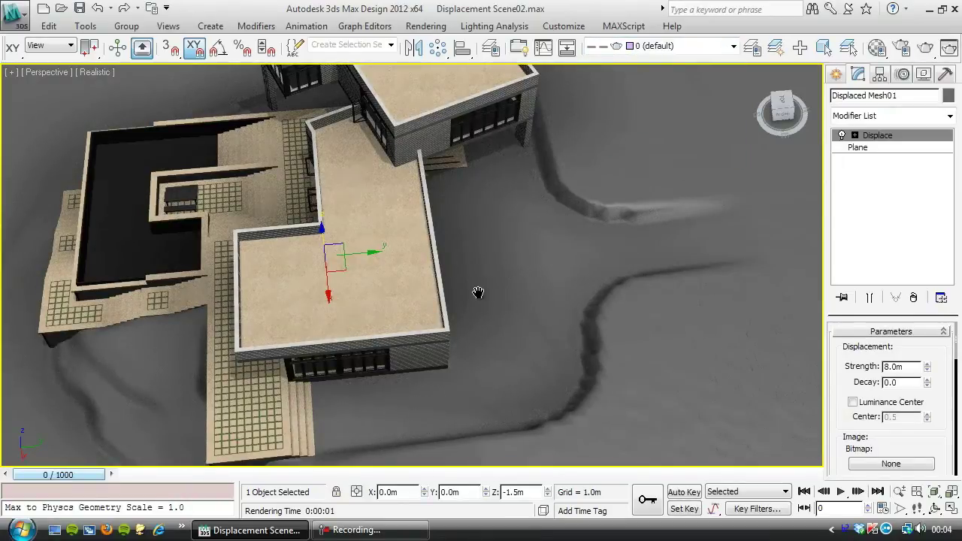
# - Orbit around the villa to inspect its courtyard, pool and stairs on the displaced terrain
pyautogui.keyDown('alt'); pyautogui.moveTo(476, 296); pyautogui.dragTo(113, 215, button='middle'); pyautogui.keyUp('alt')
pyautogui.keyDown('alt'); pyautogui.moveTo(181, 220); pyautogui.dragTo(168, 164, button='middle'); pyautogui.keyUp('alt')
pyautogui.scroll(4, 246, 199)
pyautogui.keyDown('alt'); pyautogui.moveTo(246, 199); pyautogui.dragTo(256, 196, button='middle'); pyautogui.keyUp('alt')
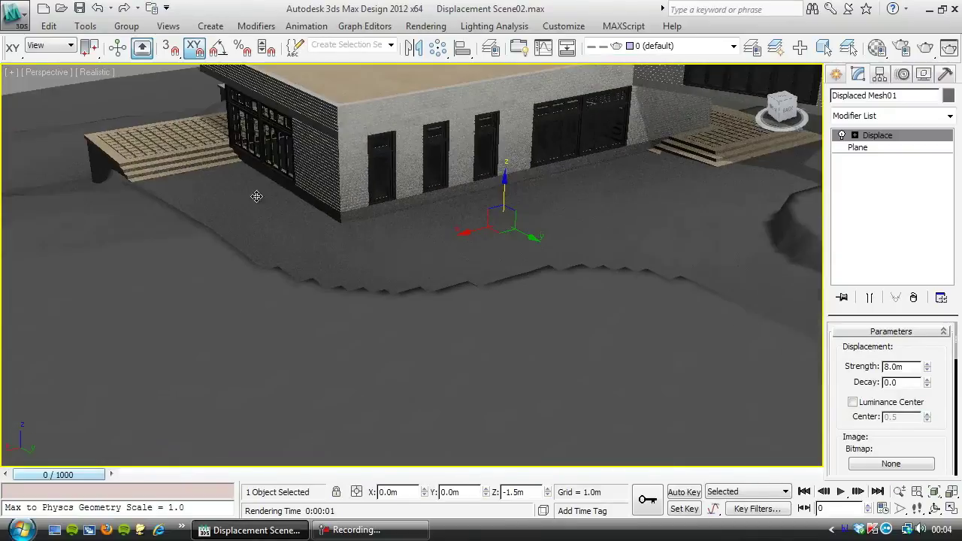
pyautogui.keyDown('alt'); pyautogui.moveTo(343, 225); pyautogui.dragTo(410, 272, button='middle'); pyautogui.keyUp('alt')
pyautogui.scroll(-3, 389, 232)
pyautogui.scroll(-3, 410, 271)
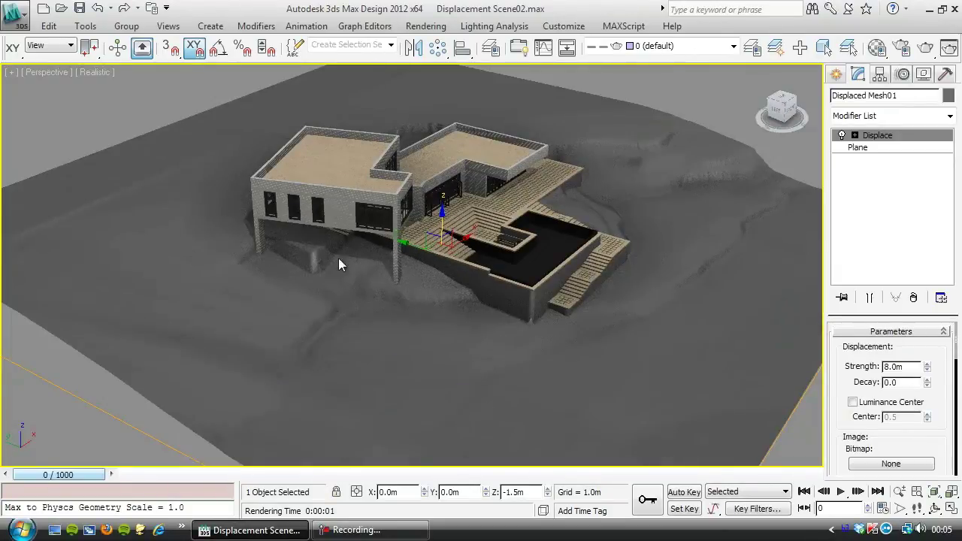